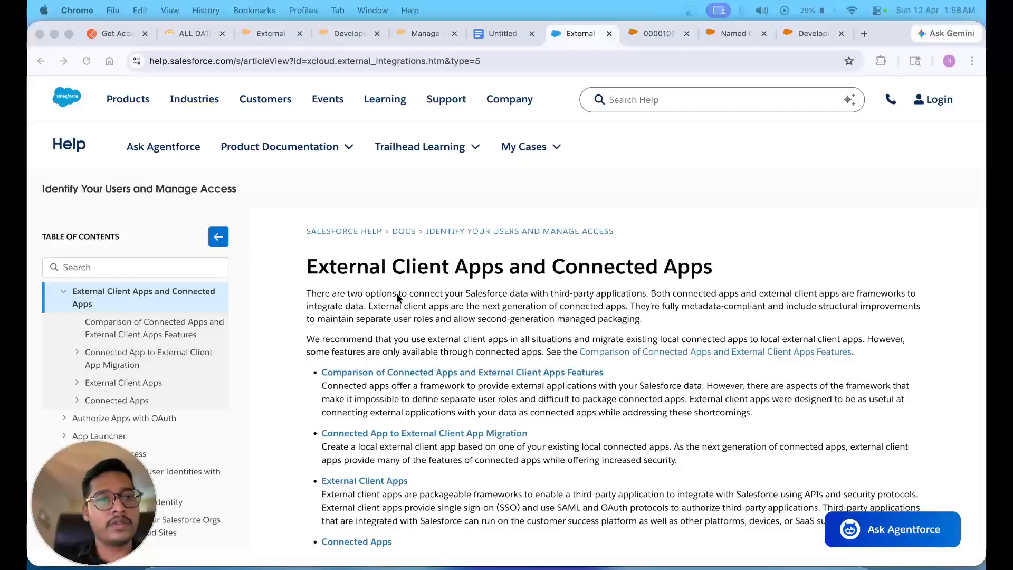
- Search Quick Find for 'Connected' and review the Connected Apps and OAuth usage pages
click(223, 33)
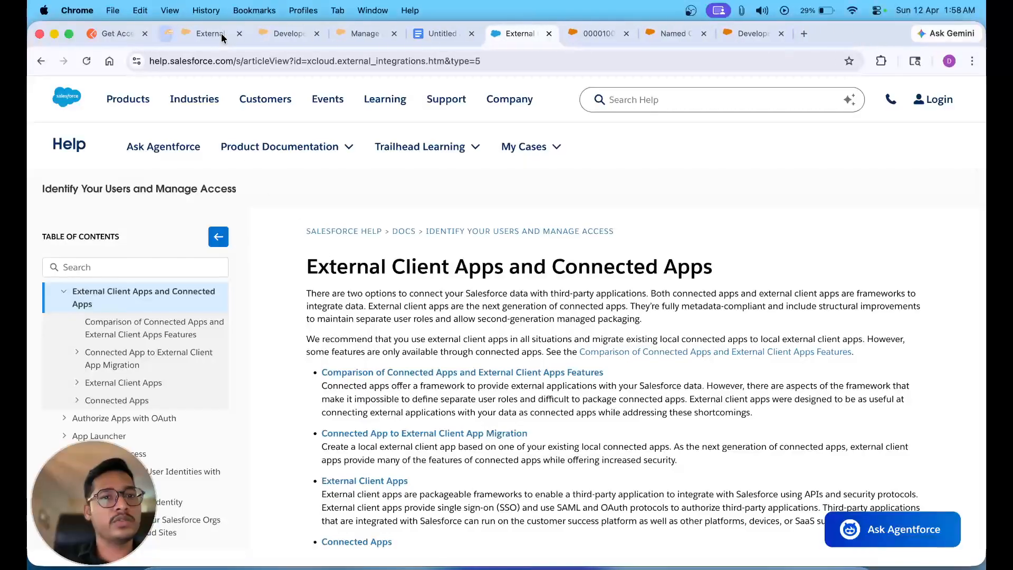
click(198, 33)
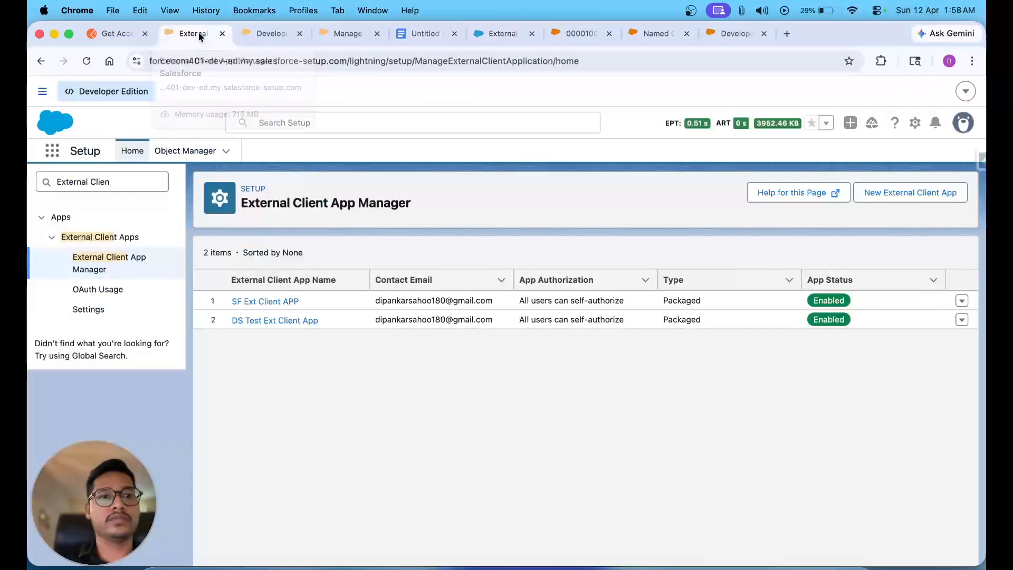
triple_click(128, 178)
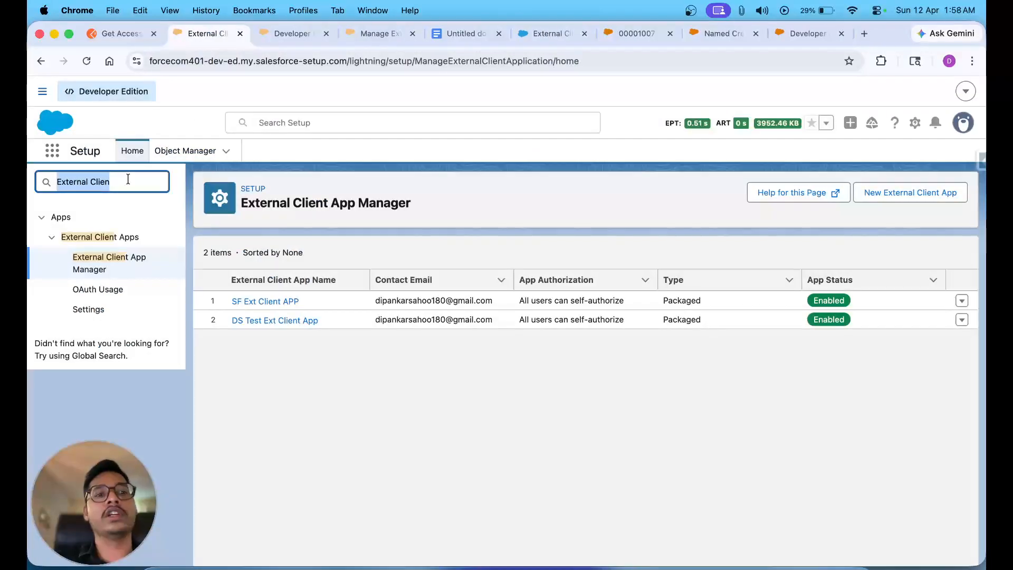
text(Connect)
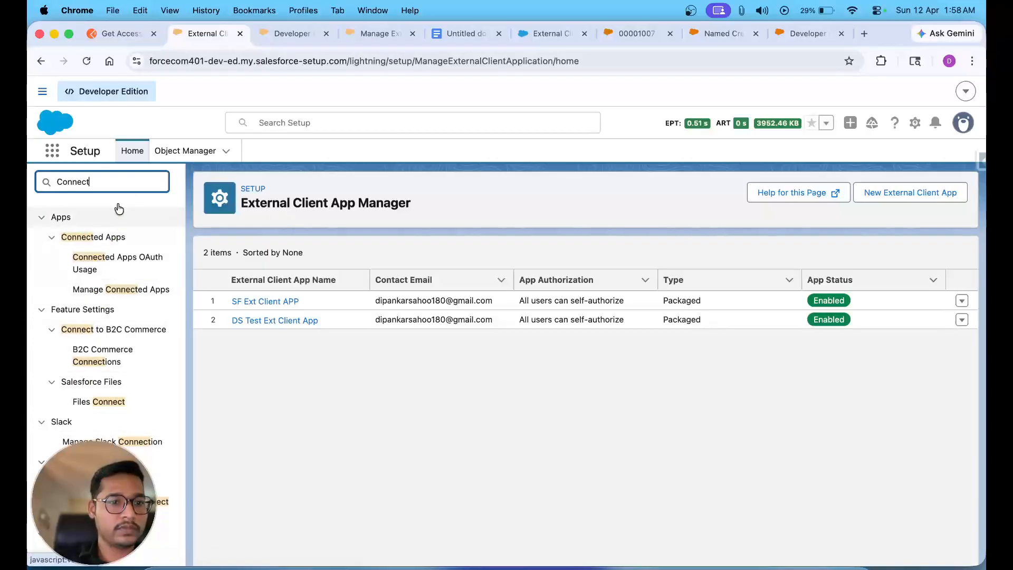
text(ed)
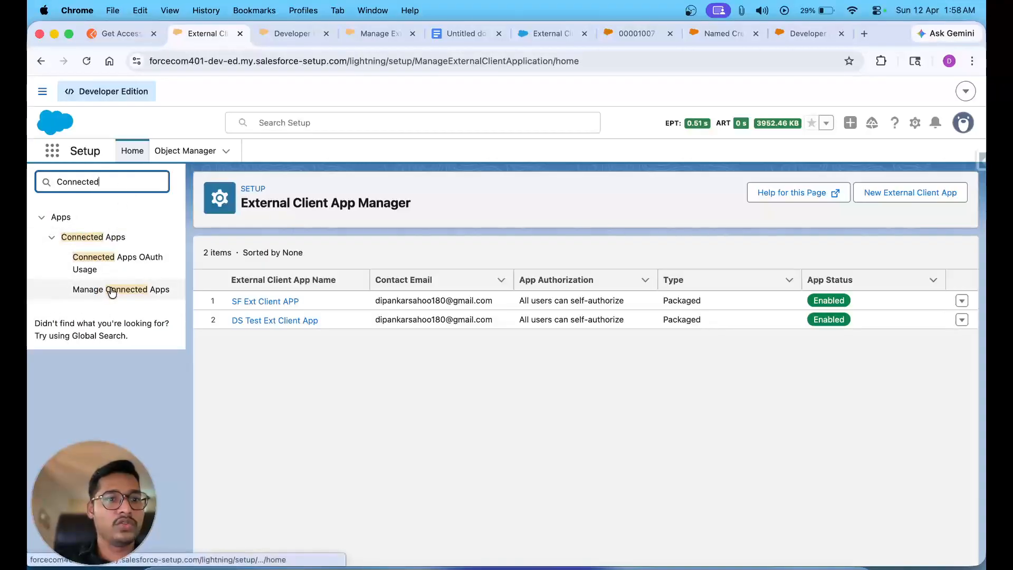
click(111, 289)
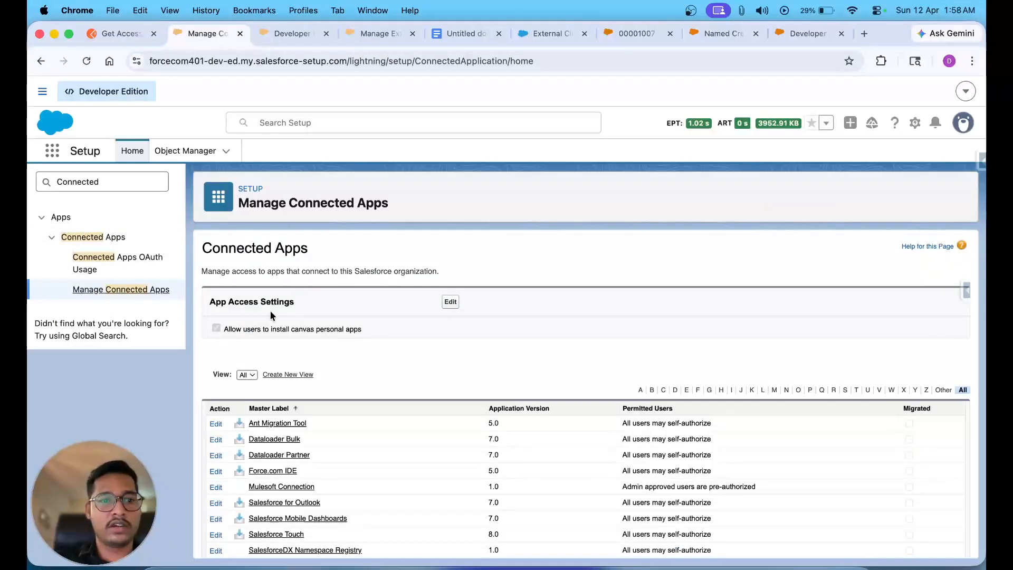
click(106, 263)
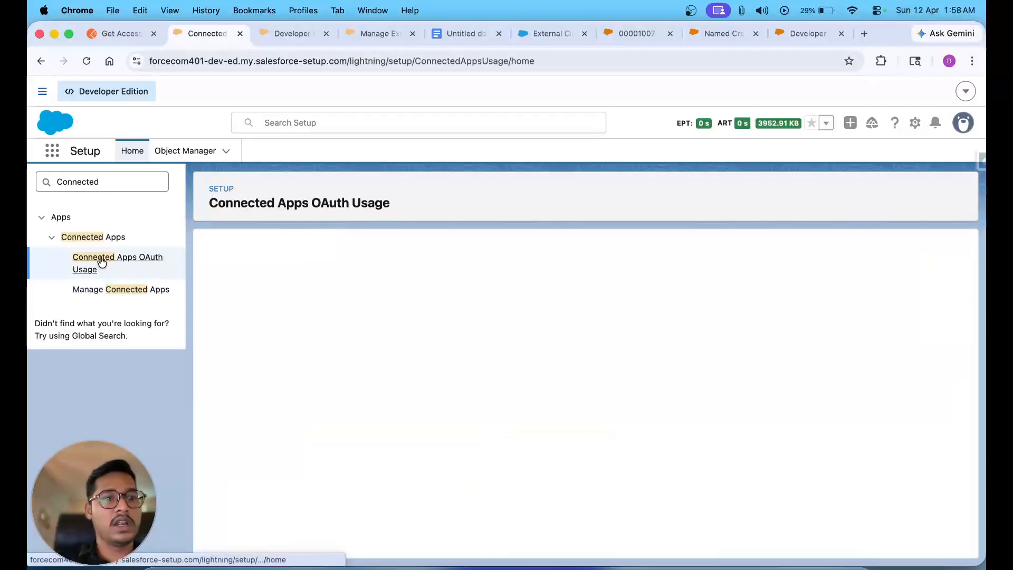
- In External Client App Manager, view SF Ext Client APP's settings, then return to the list
double_click(100, 182)
text(Externa)
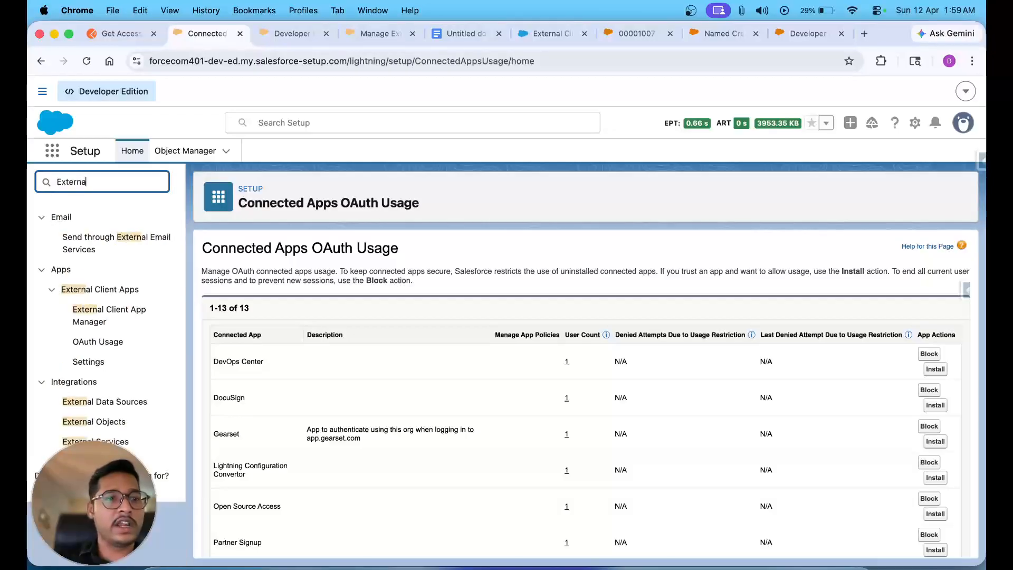
click(97, 313)
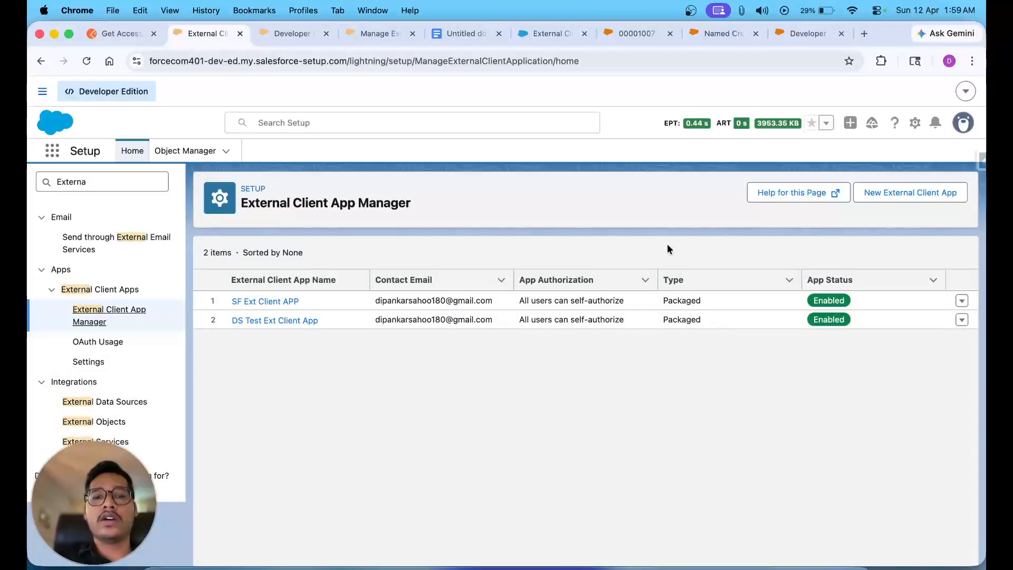
click(288, 301)
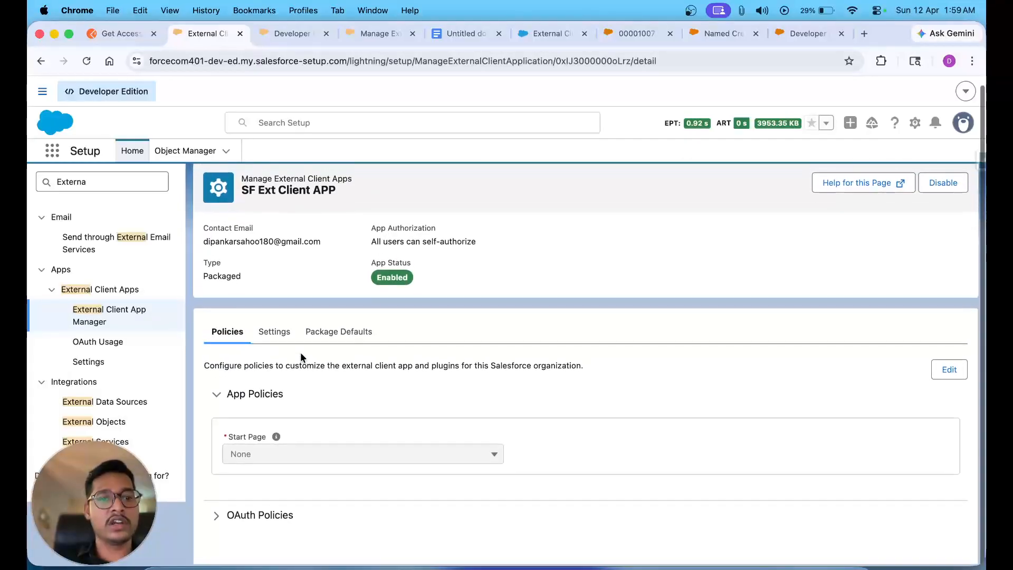
click(274, 332)
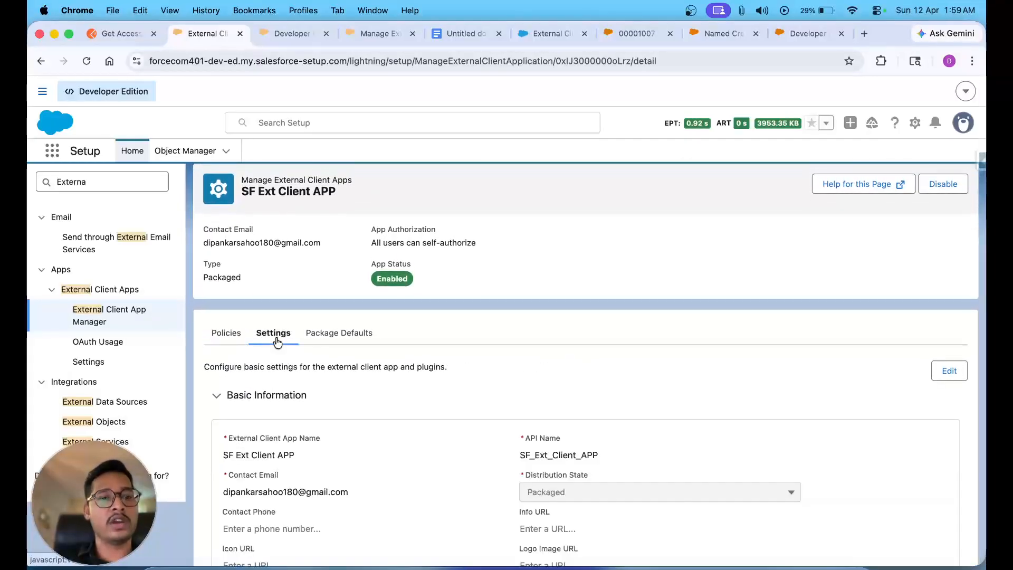
click(99, 318)
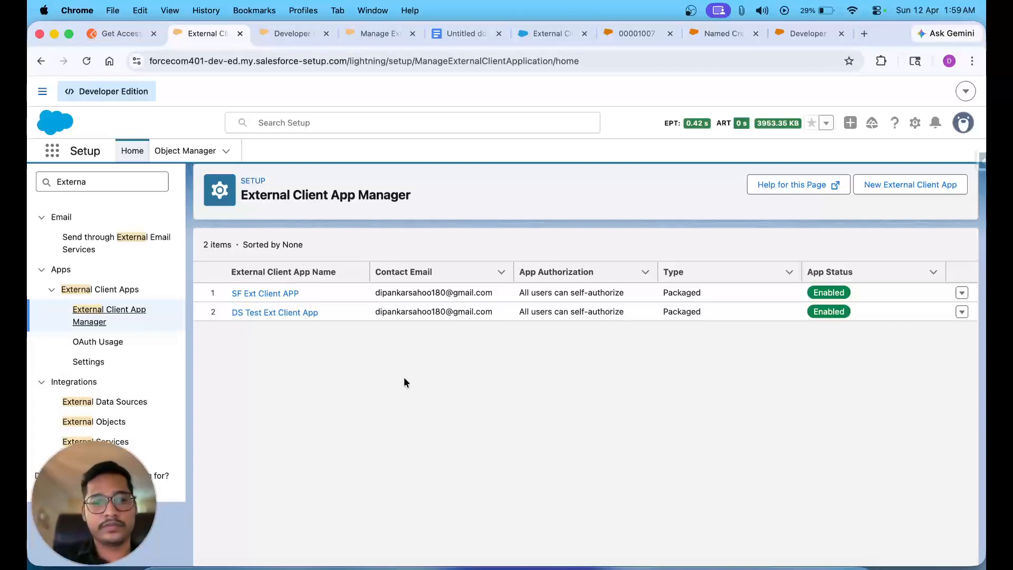
- Start a new external client app named 'ECA For Postman'
click(909, 184)
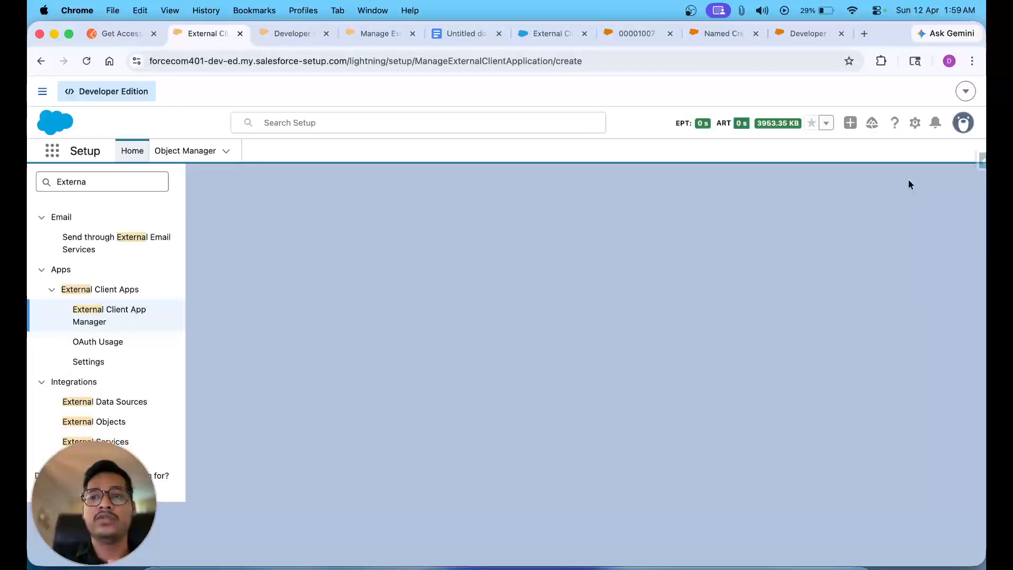
click(255, 317)
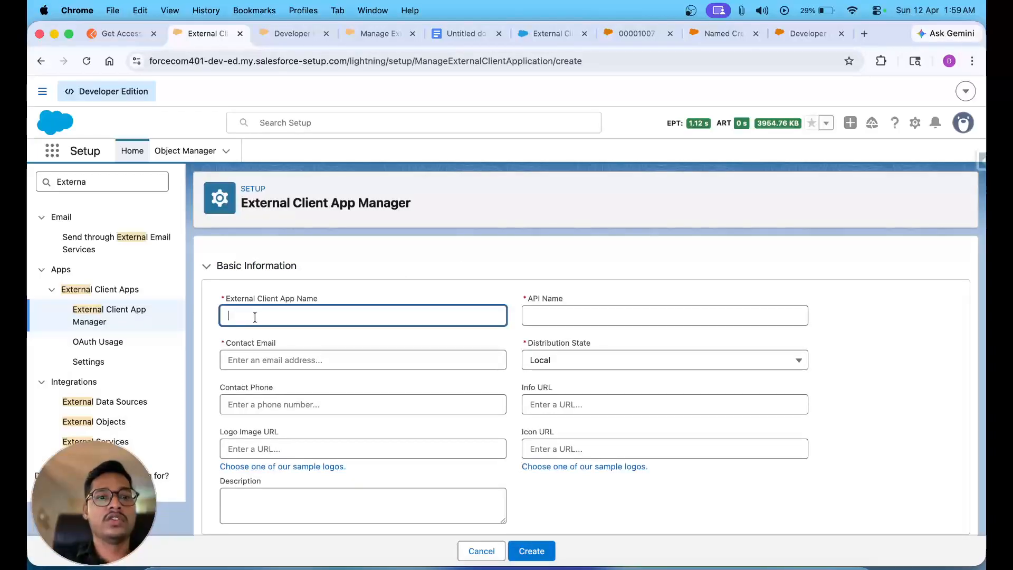
click(412, 34)
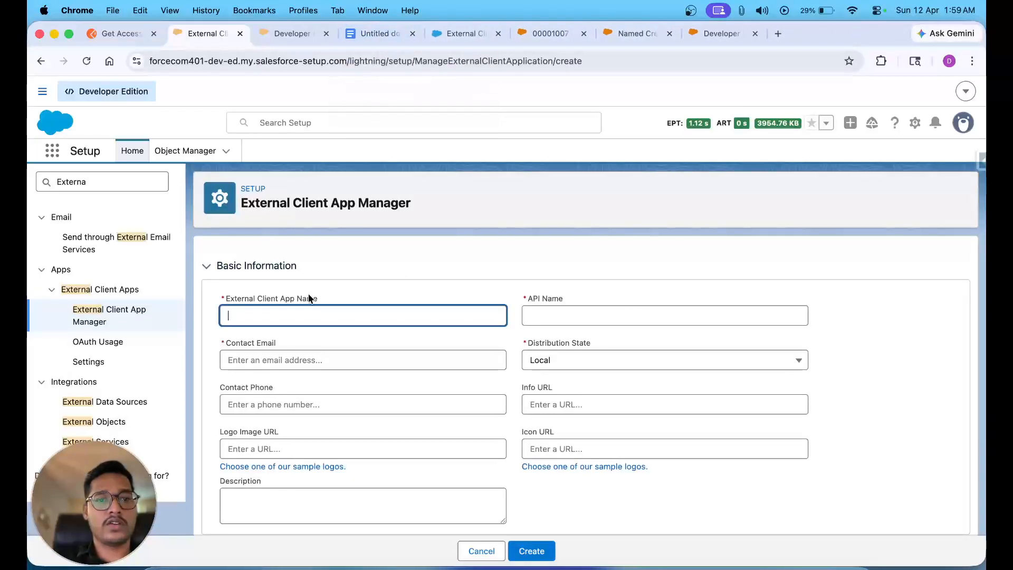
text(E)
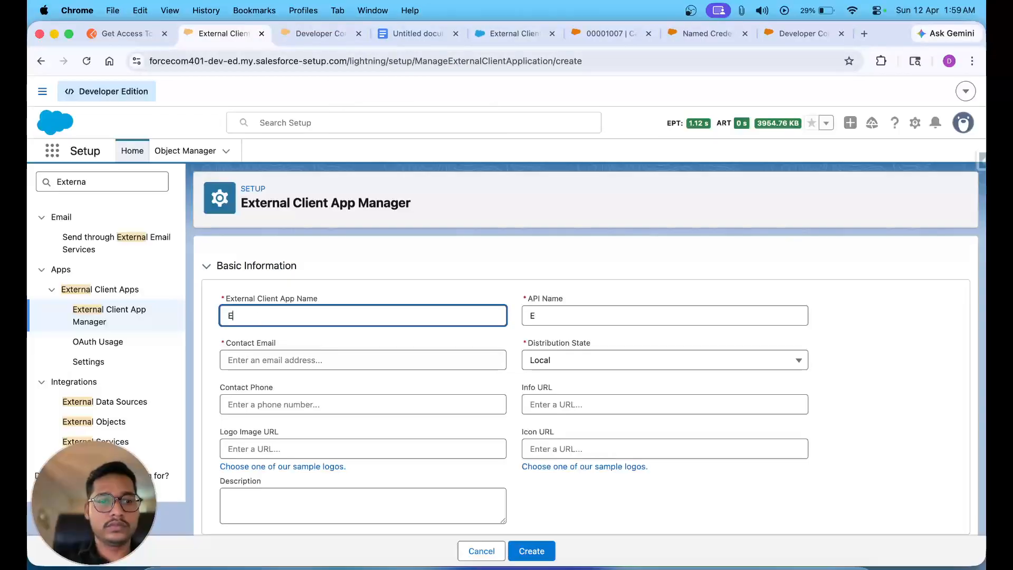
text(C)
key(BackSpace)
text(A)
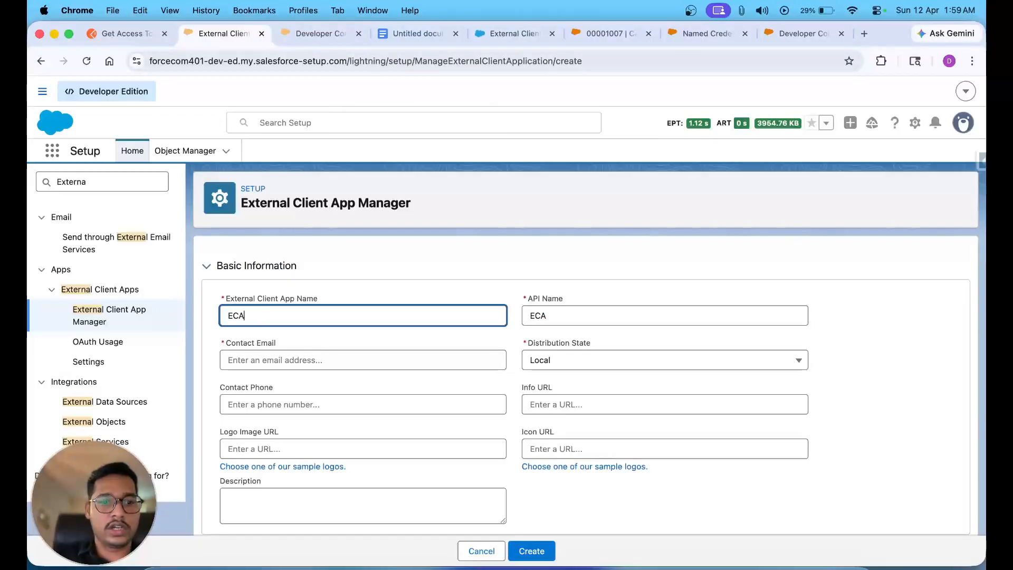
text( Postmain)
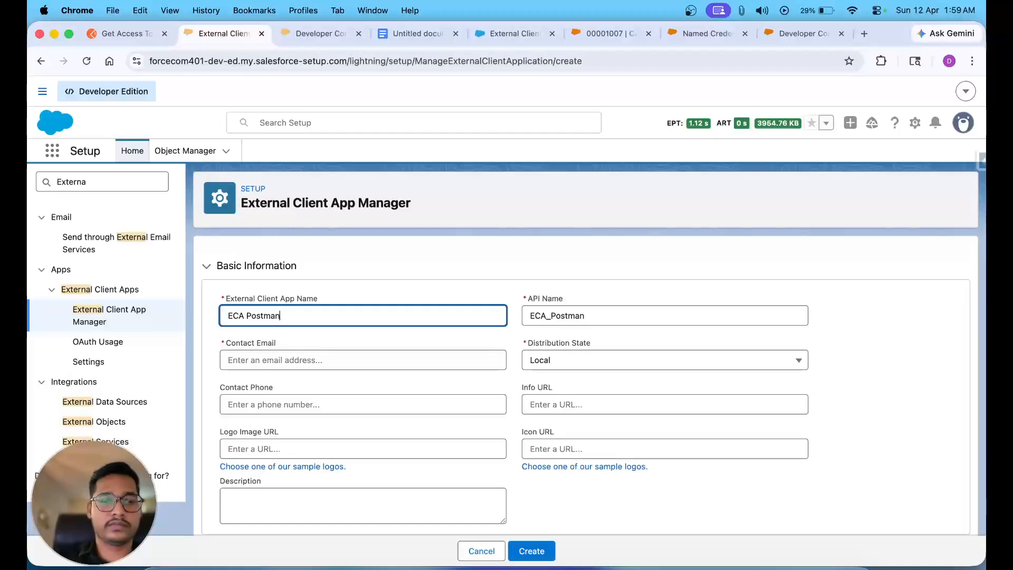
click(247, 315)
text(For)
- Enter the contact e-mail address and keep Distribution State as Local
click(380, 358)
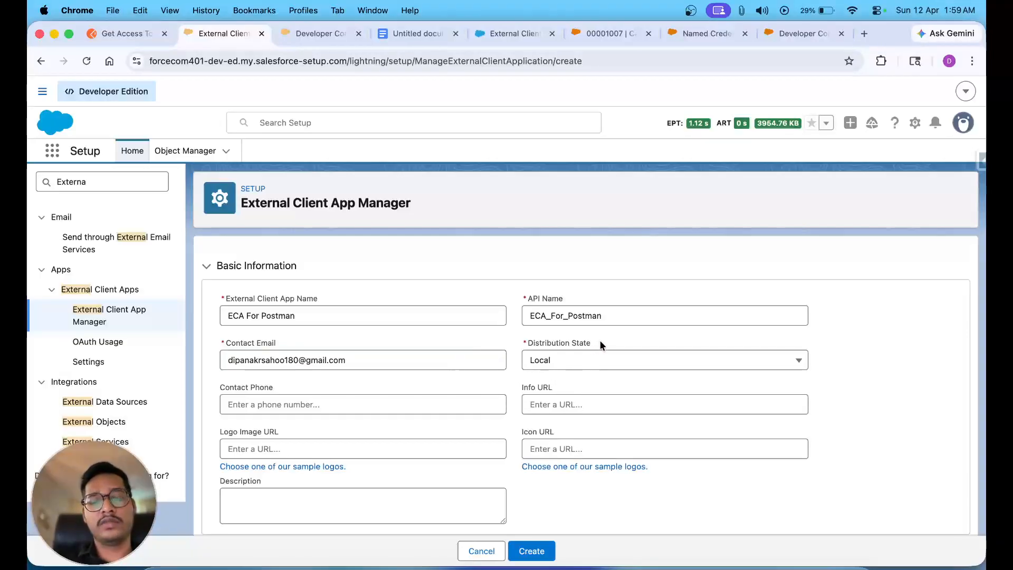
drag(600, 342, 524, 344)
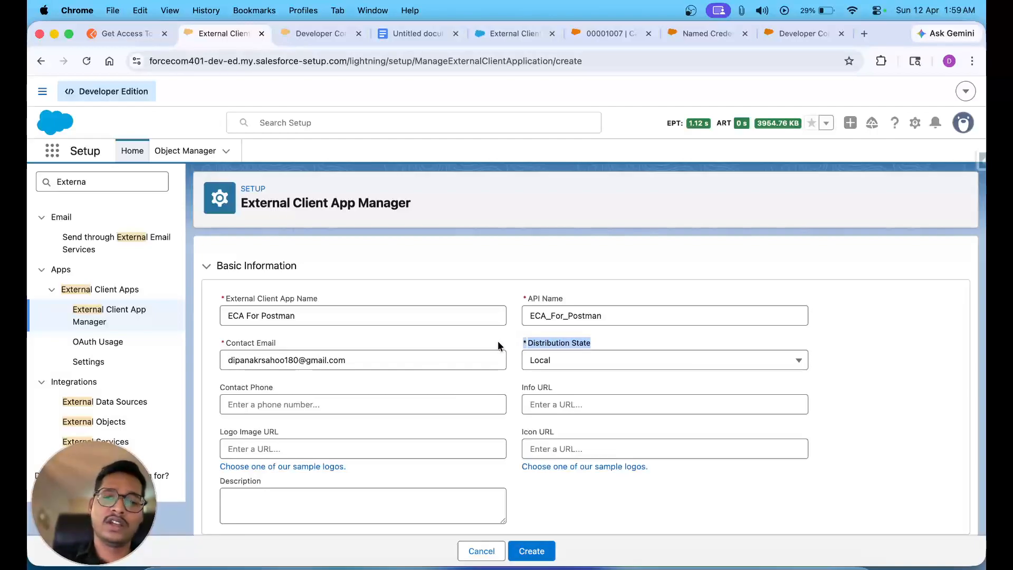
click(577, 365)
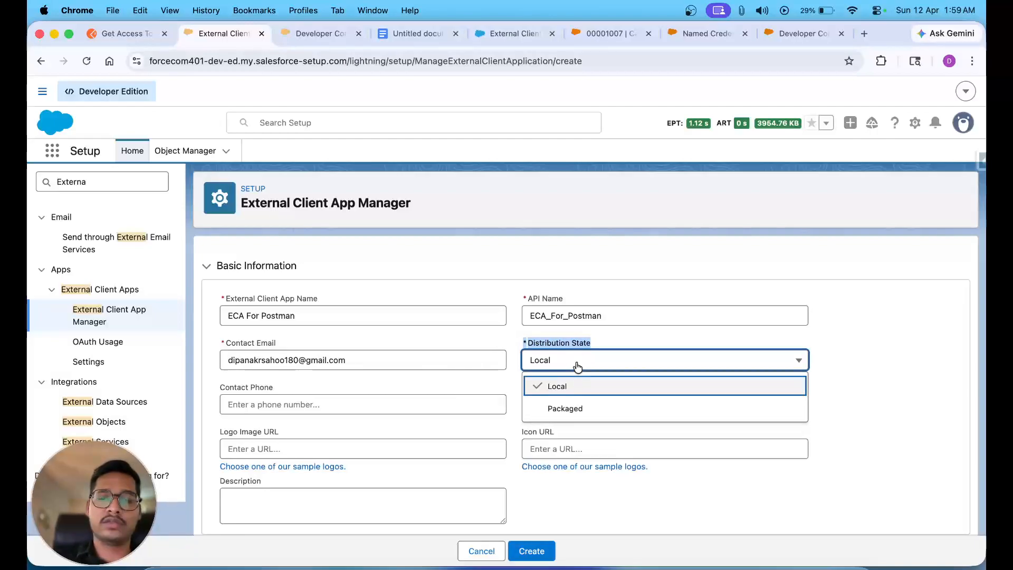
click(603, 341)
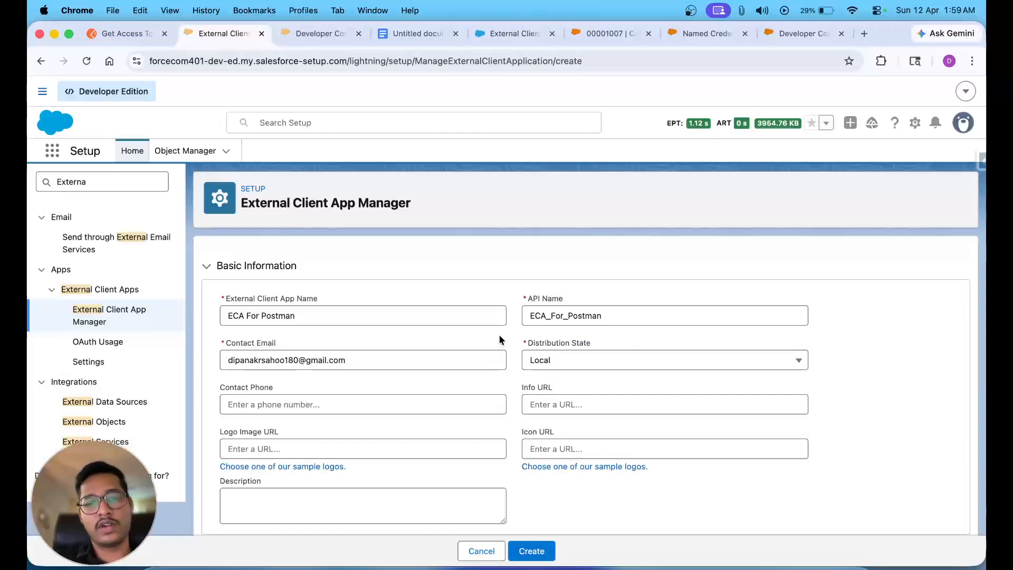
scroll(500, 339, down, 3)
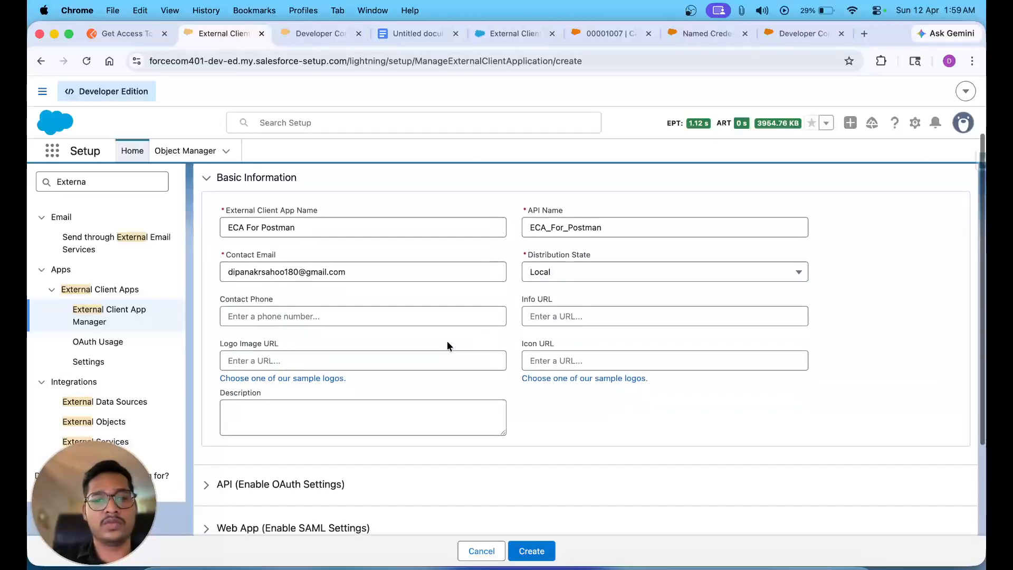
scroll(364, 343, down, 3)
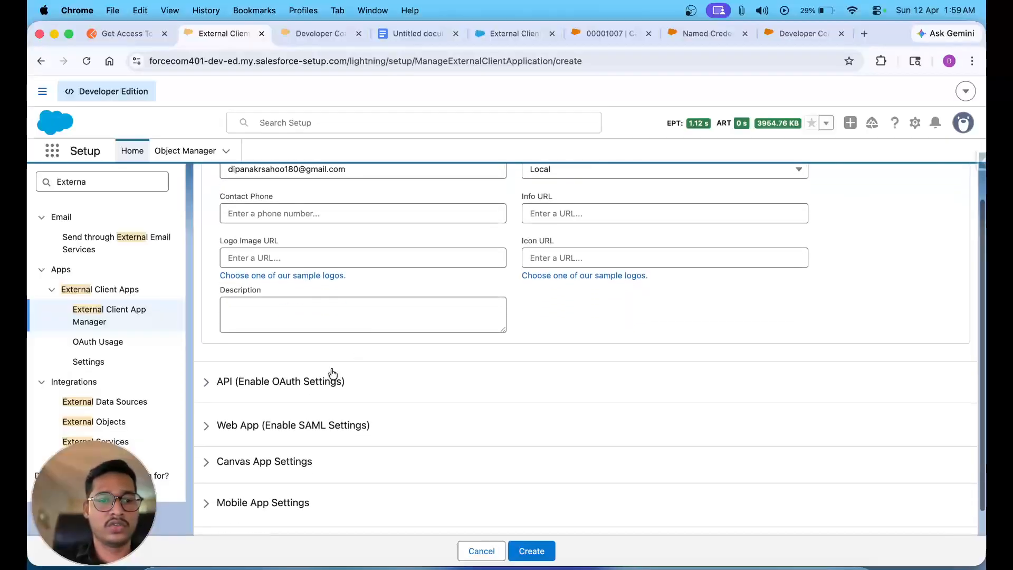
click(287, 393)
scroll(259, 369, down, 2)
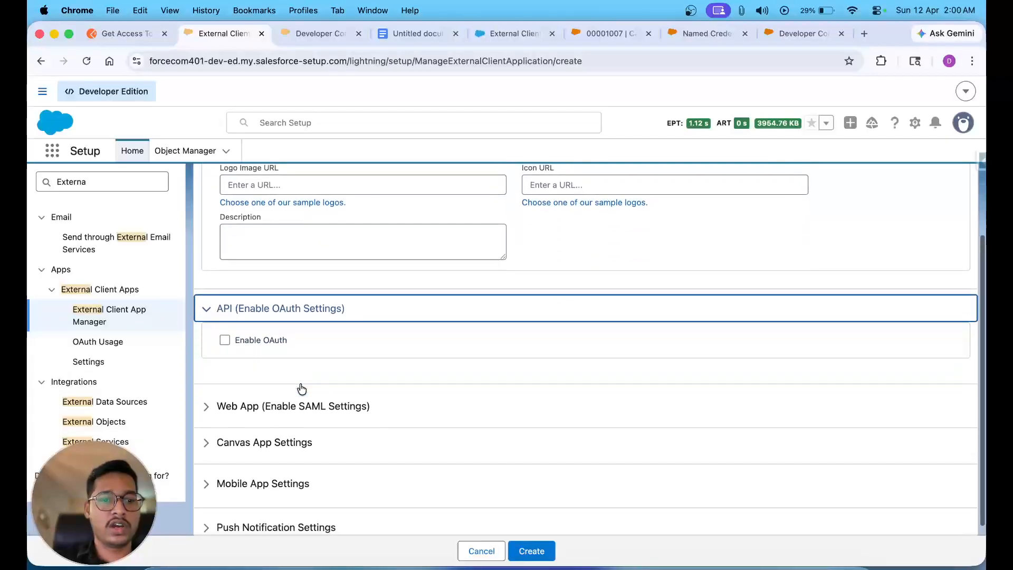
click(224, 340)
click(245, 421)
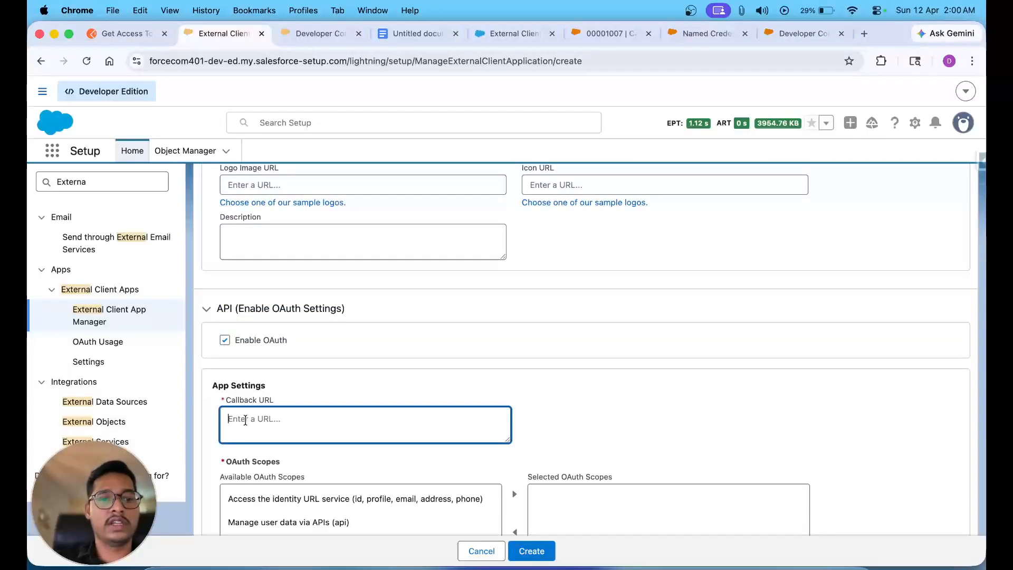
text(http)
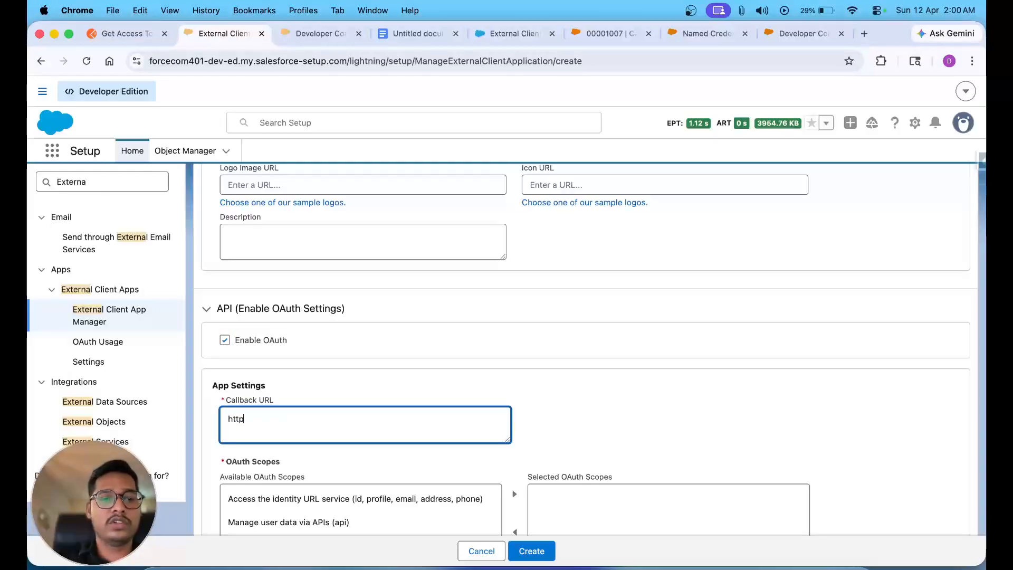
text(s://)
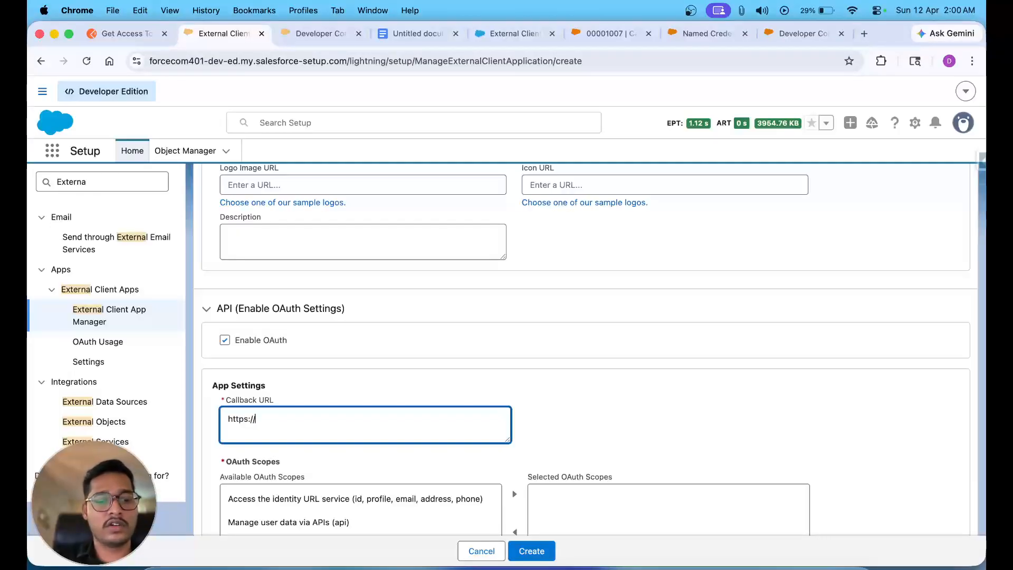
text(google.com)
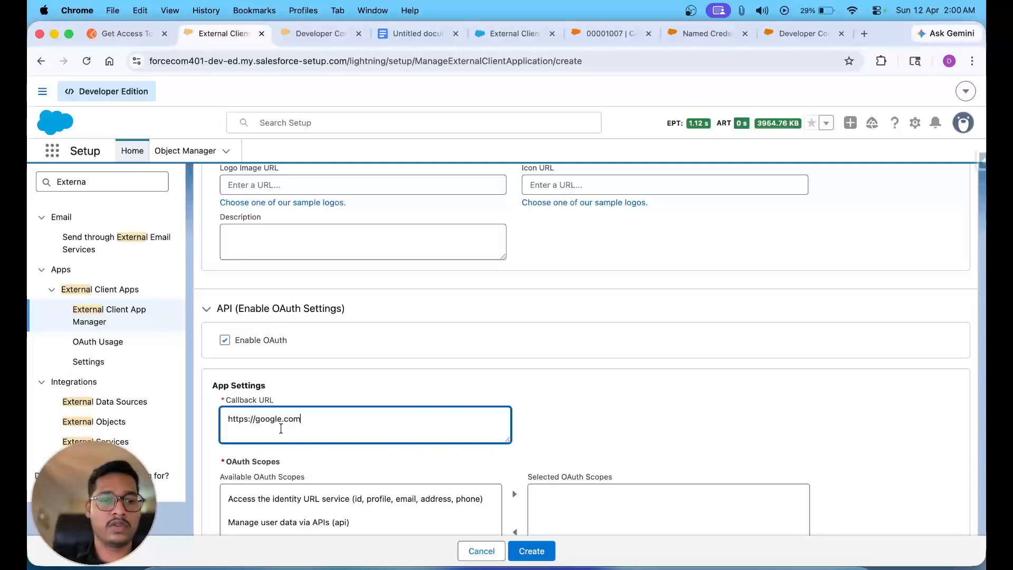
- Add the Full access and refresh_token/offline_access scopes to Selected OAuth Scopes
scroll(274, 429, down, 5)
click(293, 413)
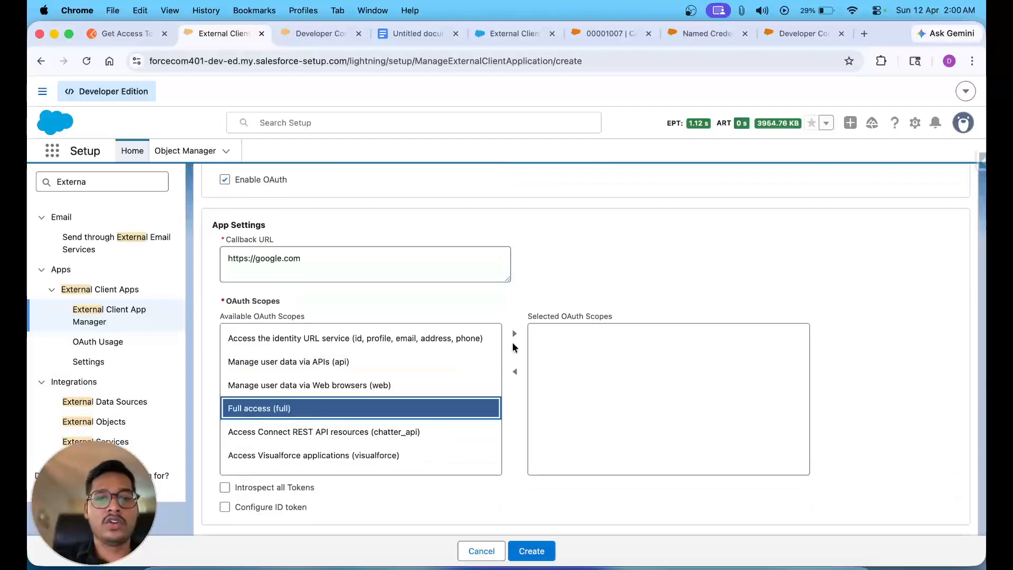
click(518, 339)
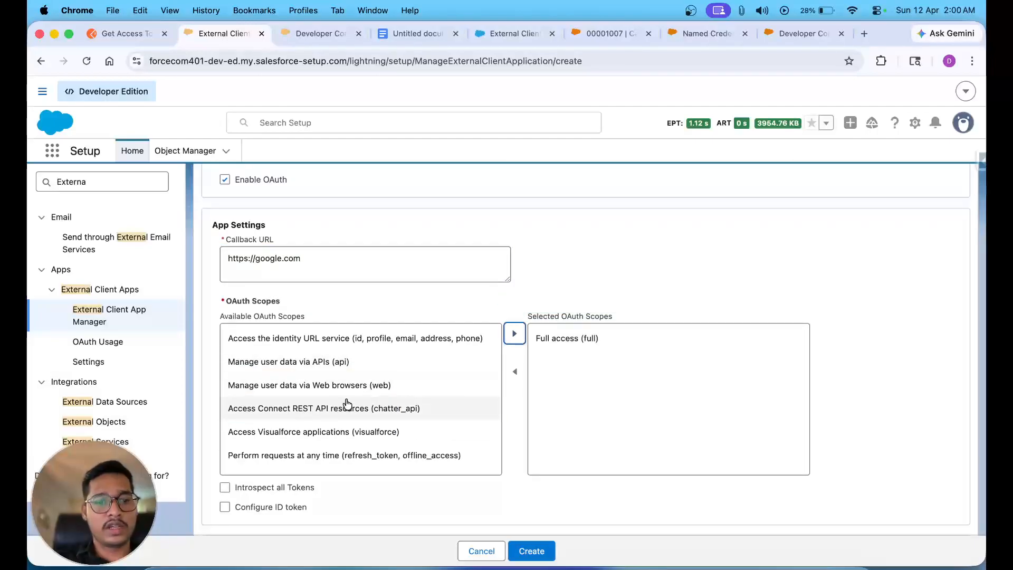
scroll(343, 406, down, 5)
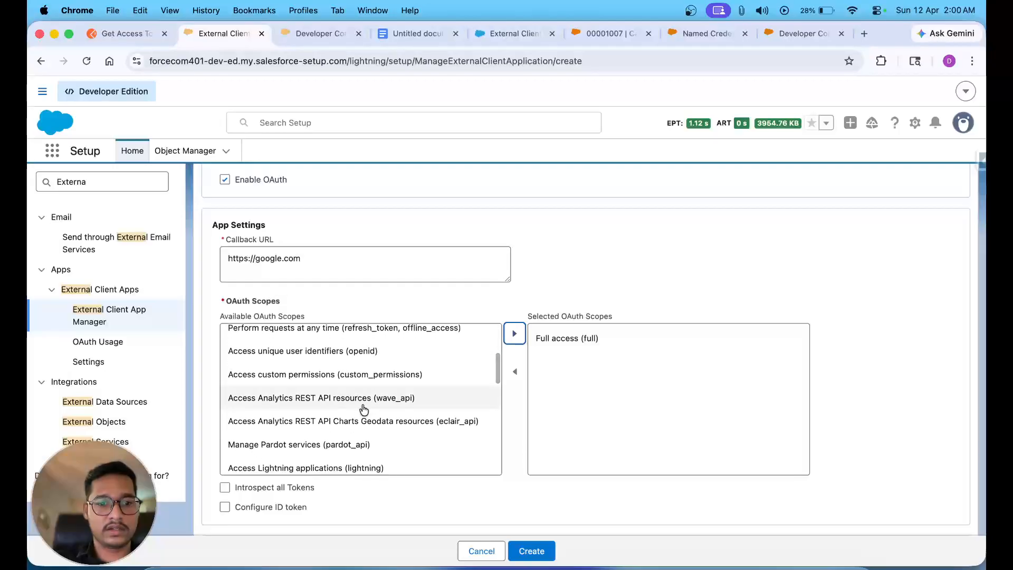
scroll(350, 422, down, 3)
scroll(348, 446, down, 10)
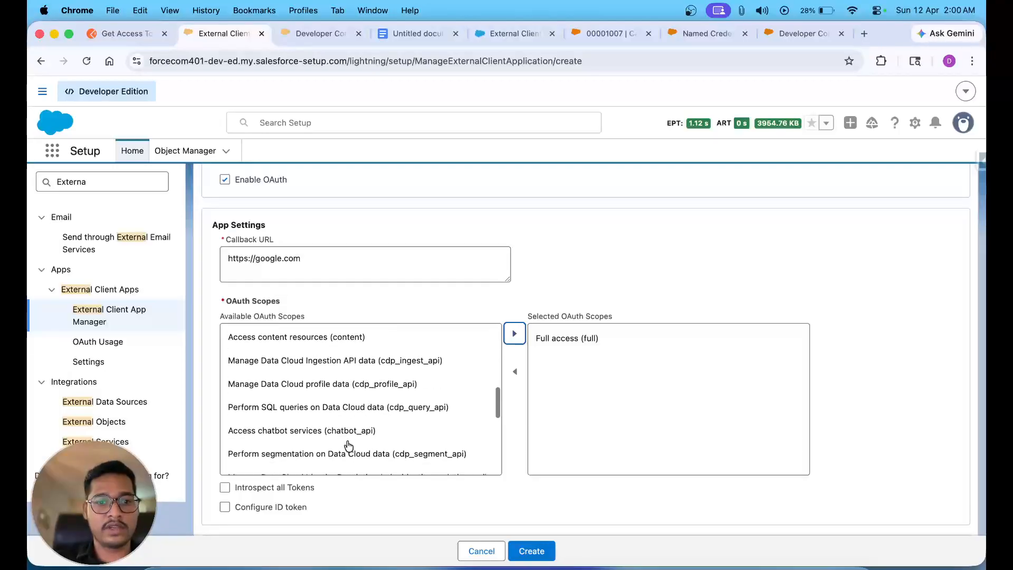
scroll(348, 446, down, 1)
scroll(348, 446, up, 8)
scroll(348, 446, up, 8)
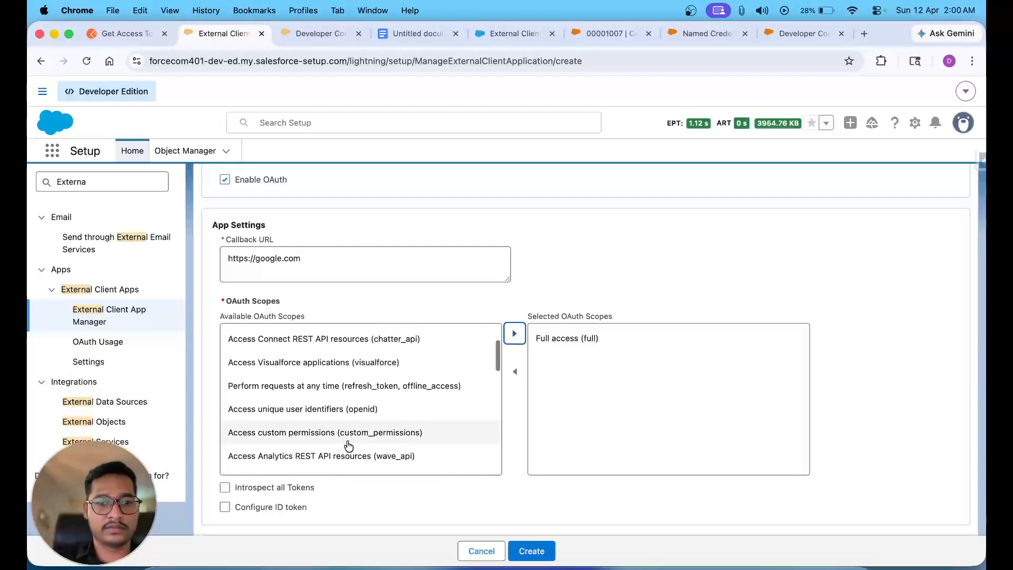
click(377, 386)
click(515, 336)
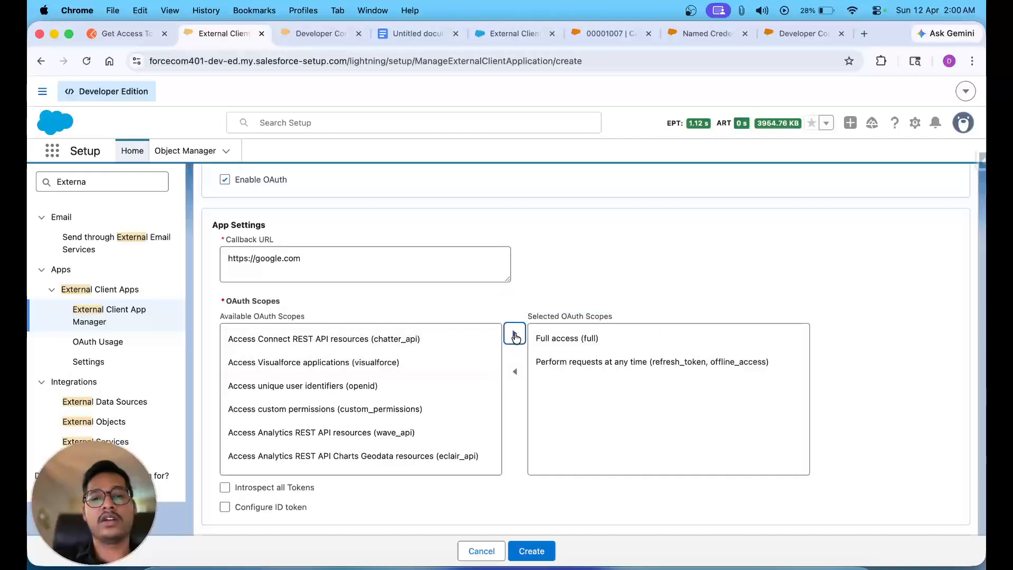
- Add the Headless Passwordless Login API (pwdless_login_api) scope to Selected OAuth Scopes
scroll(542, 283, down, 3)
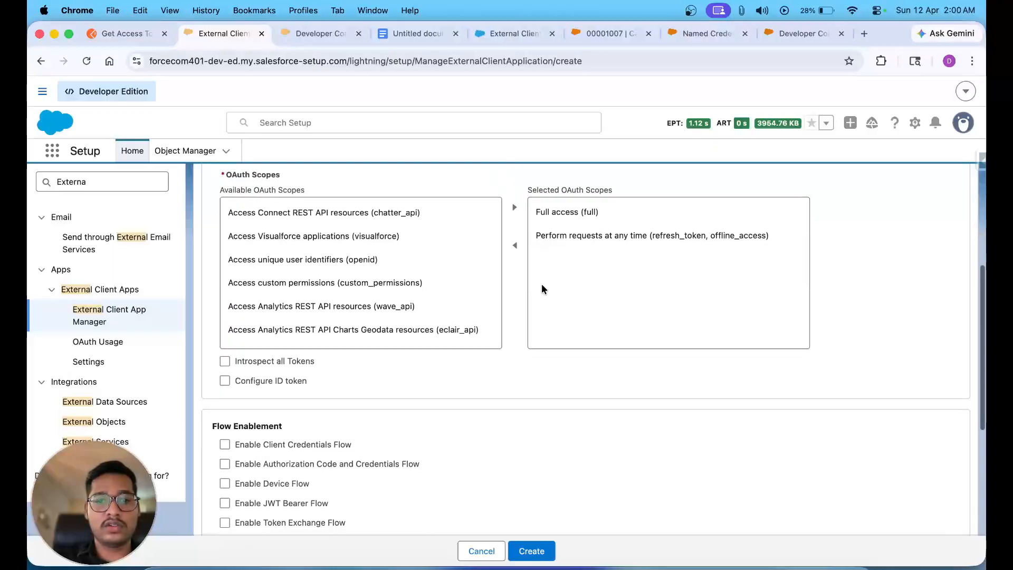
scroll(379, 281, up, 2)
scroll(379, 281, down, 6)
scroll(378, 281, down, 8)
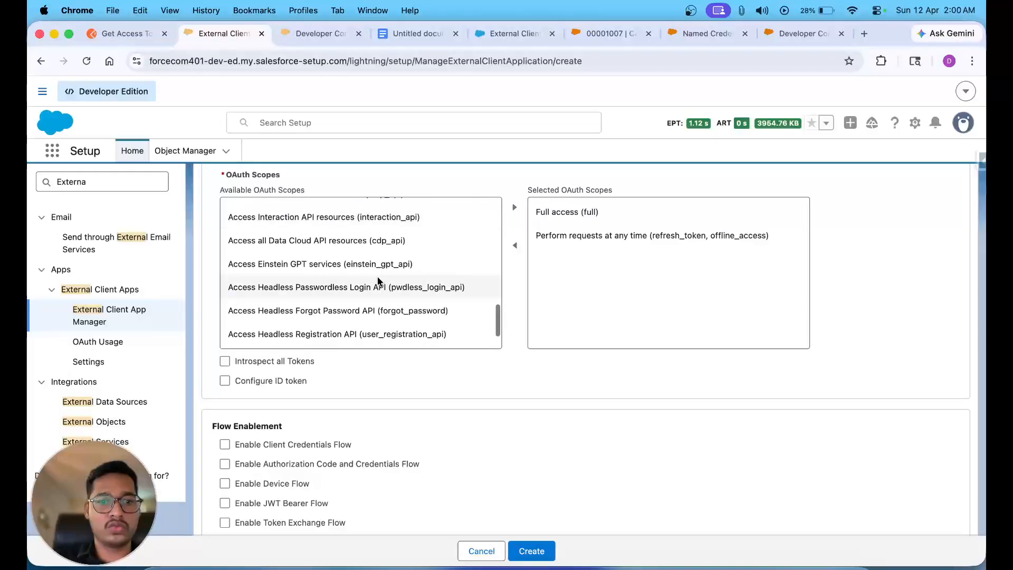
click(368, 289)
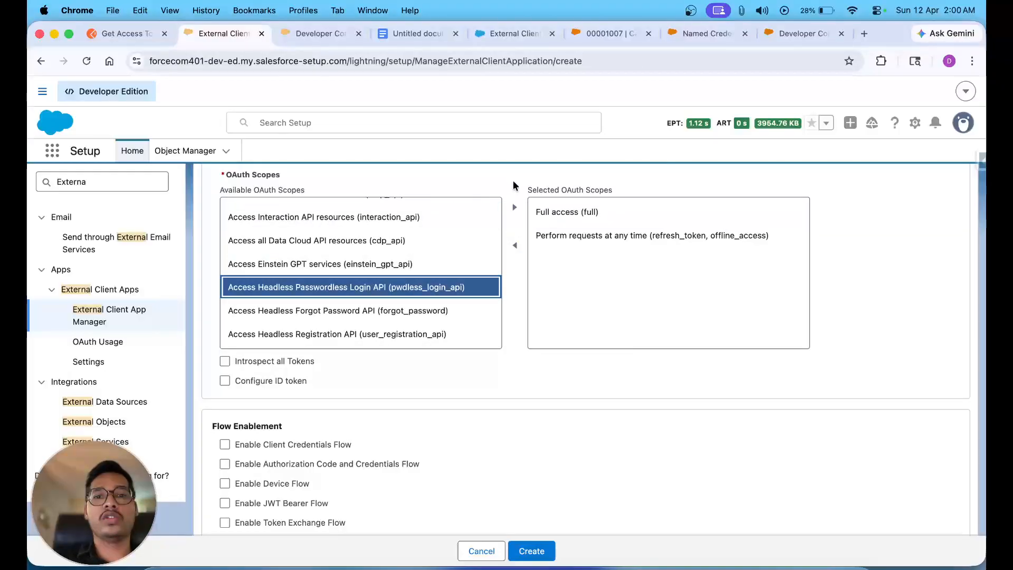
click(516, 207)
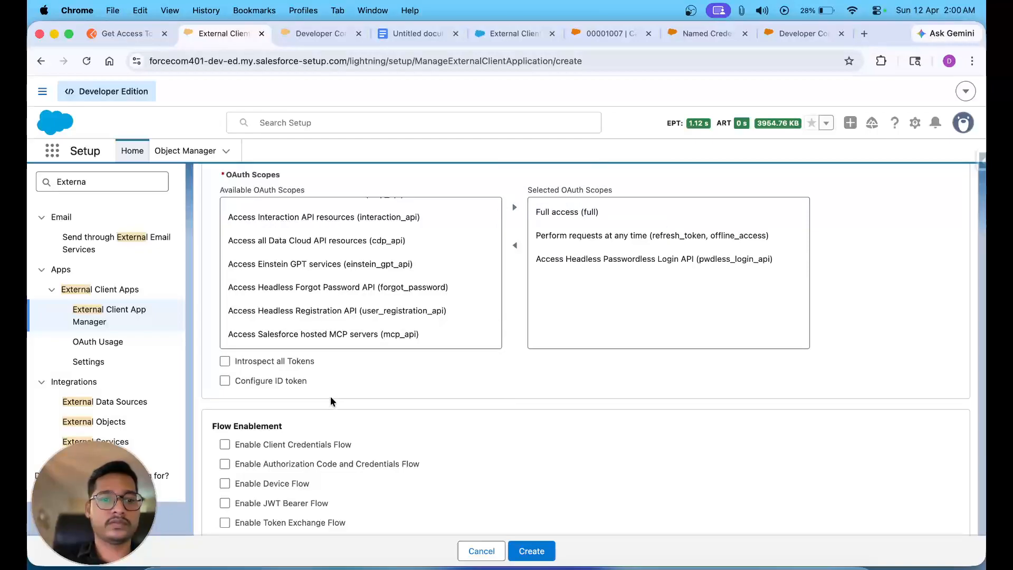
- Enable Client Credentials Flow and confirm the warning
scroll(330, 394, down, 5)
click(225, 292)
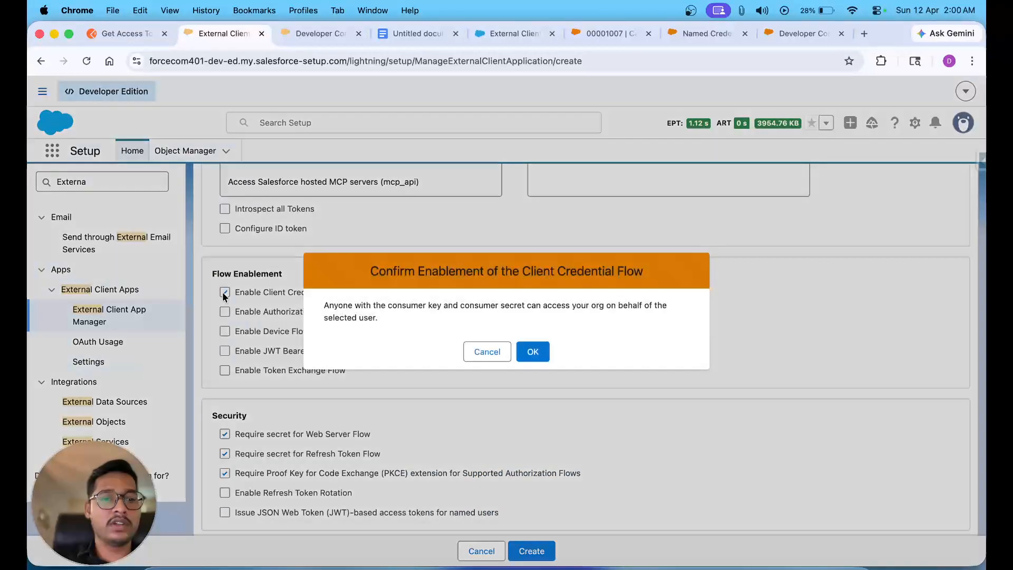
click(532, 352)
scroll(361, 376, down, 3)
scroll(362, 377, up, 3)
- Leave Authorization Code and Credentials Flow unchecked and create the ECA For Postman app
click(382, 284)
click(224, 315)
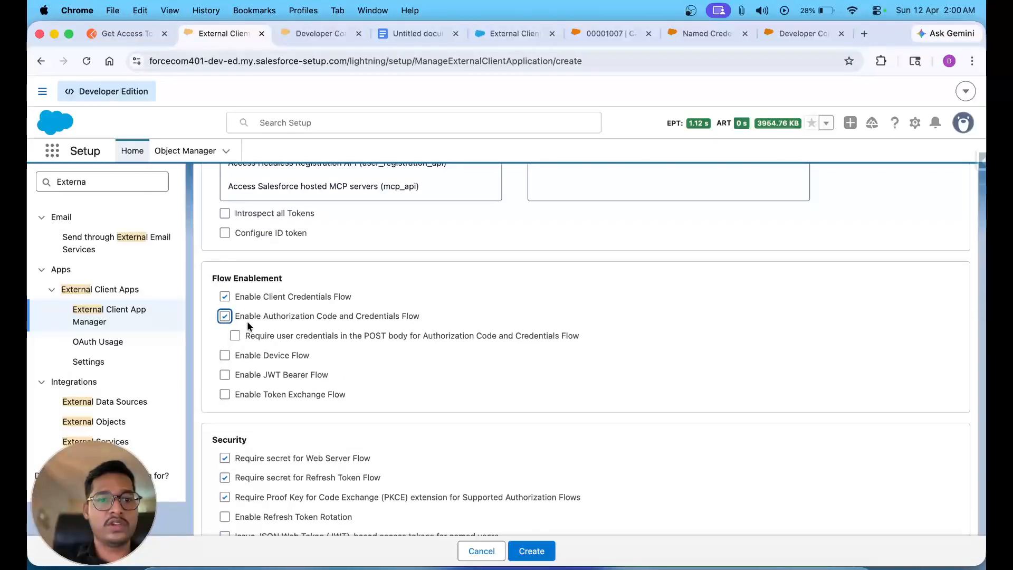
click(223, 317)
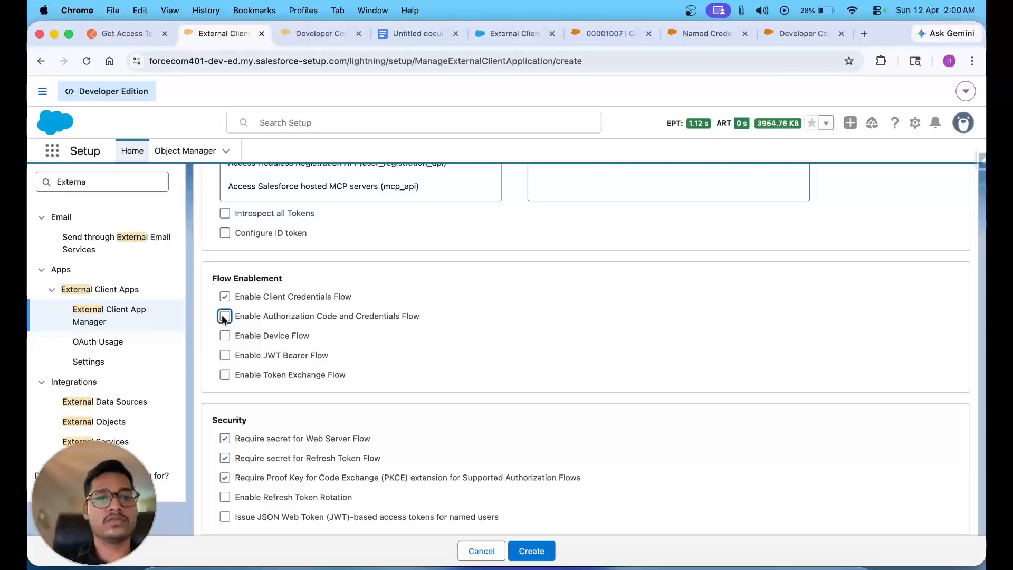
click(222, 317)
click(408, 301)
scroll(407, 298, up, 1)
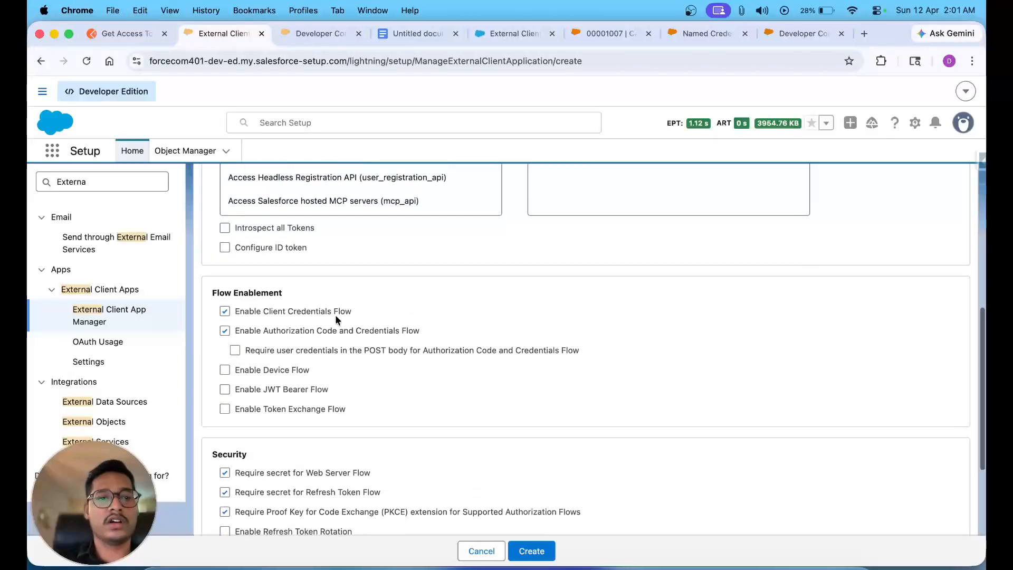
click(223, 330)
scroll(205, 332, up, 15)
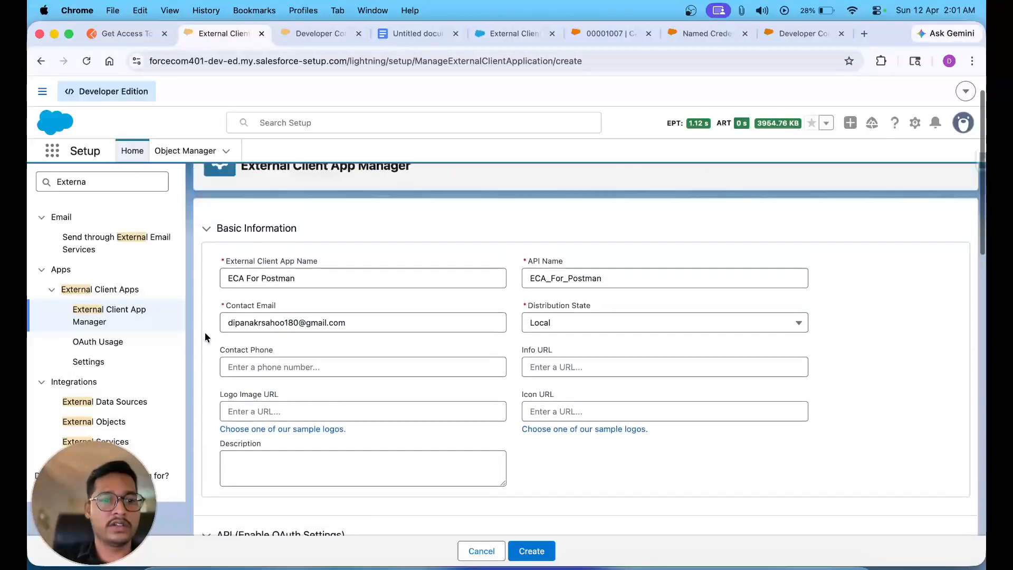
scroll(204, 332, down, 5)
scroll(205, 337, down, 7)
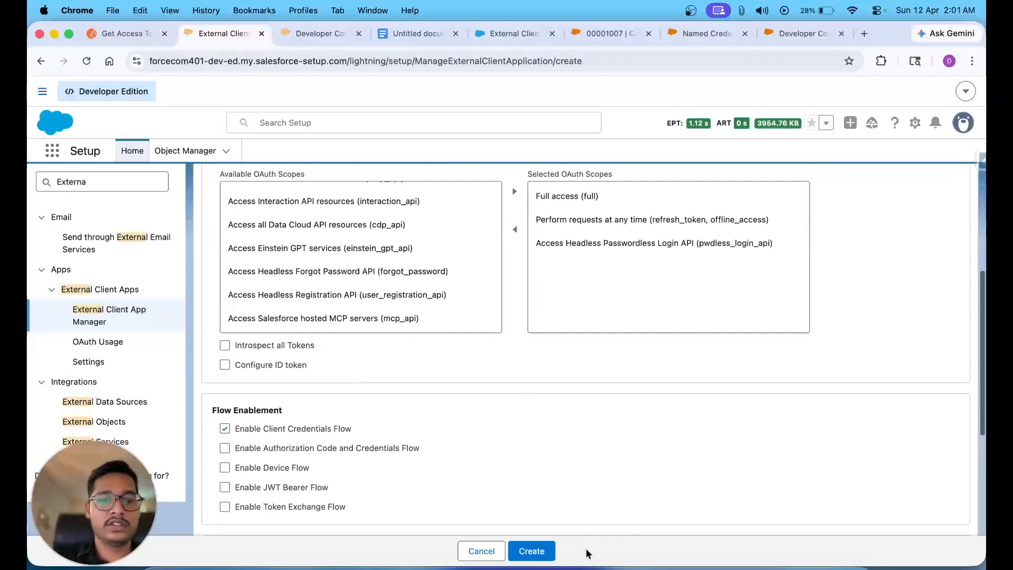
click(530, 550)
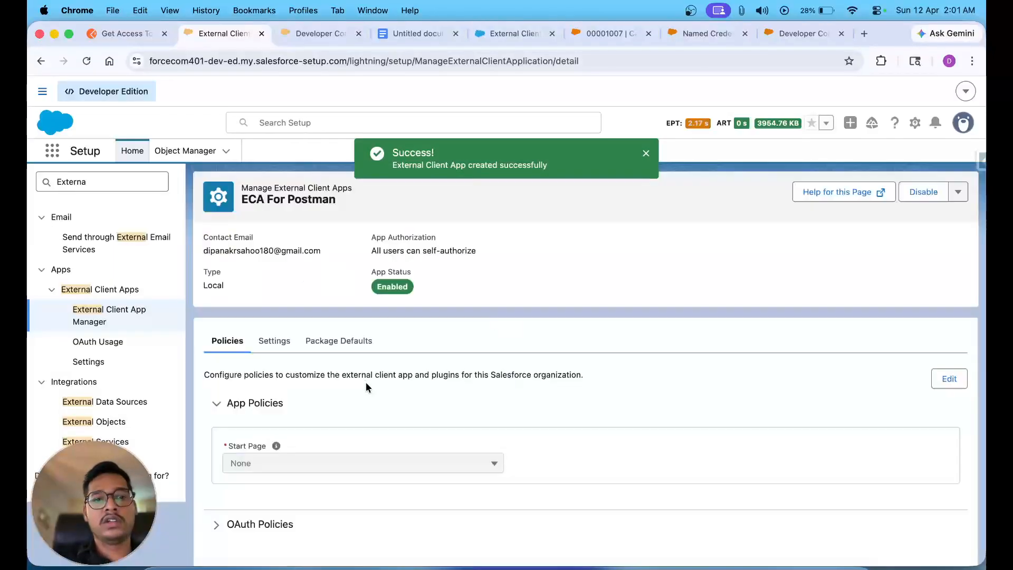
- Edit OAuth Policies to enable Client Credentials Flow, leaving the Run As username field ready
click(263, 516)
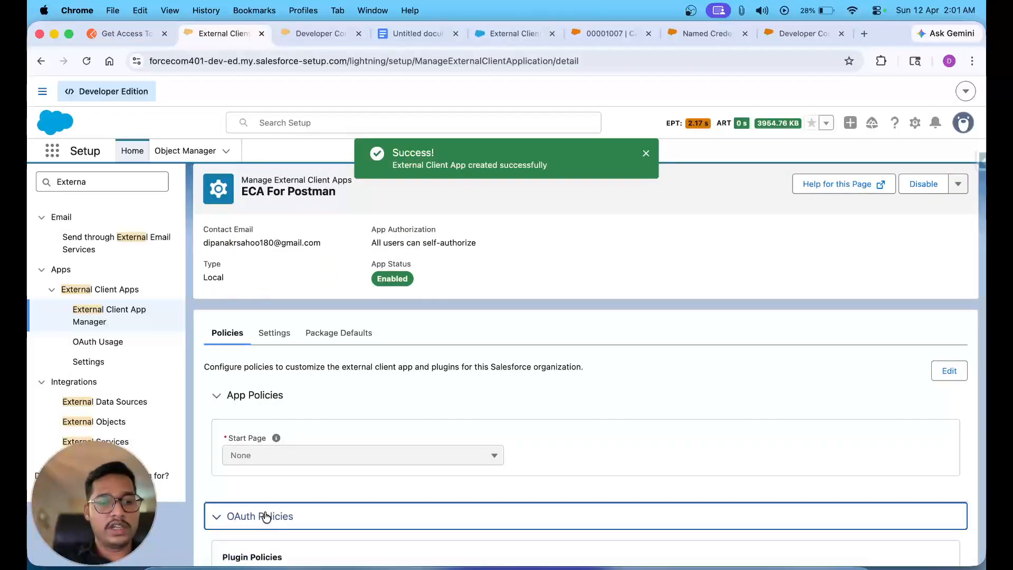
scroll(267, 516, down, 6)
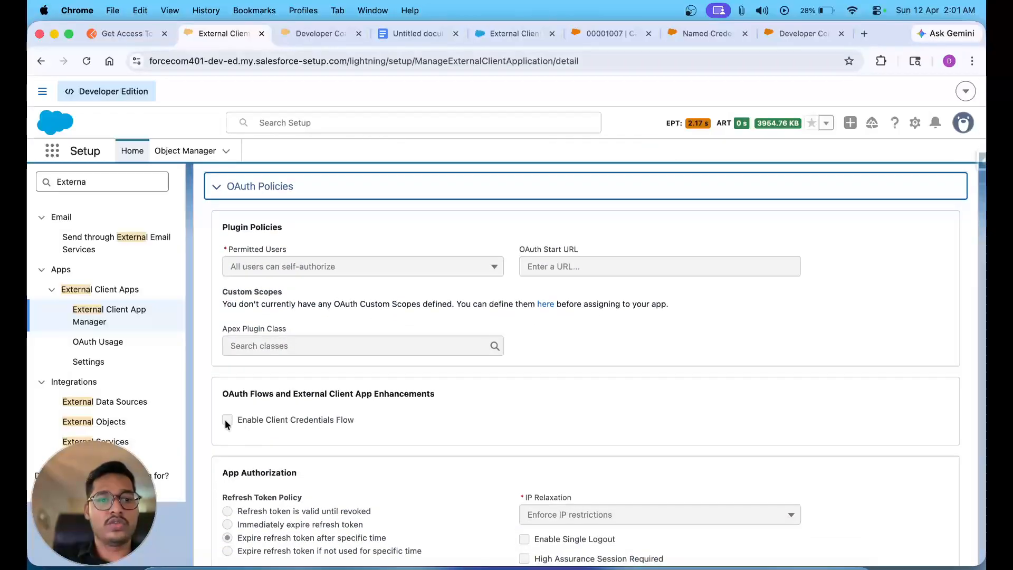
scroll(705, 405, up, 5)
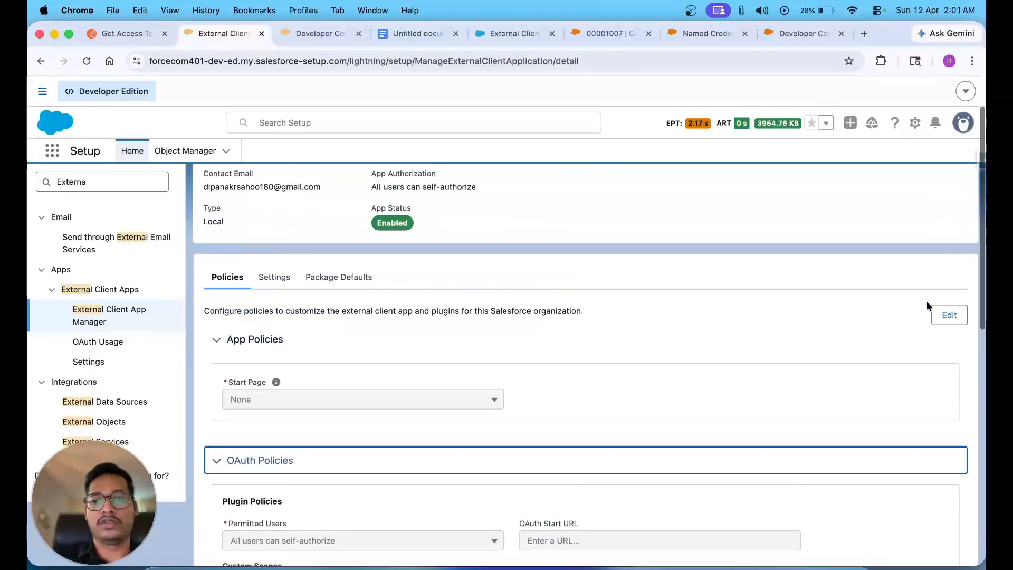
click(948, 315)
scroll(495, 384, down, 1)
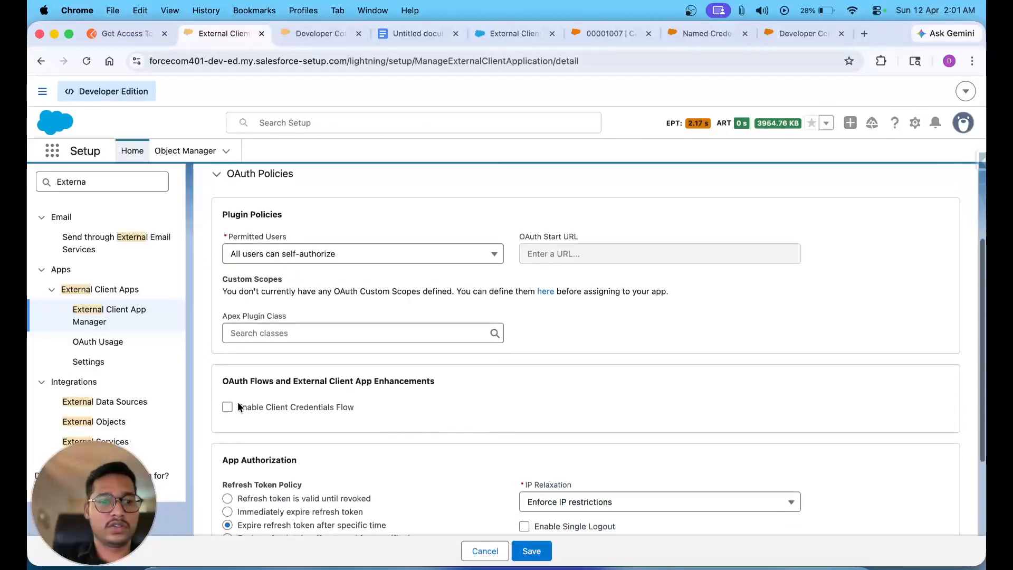
click(225, 404)
click(336, 446)
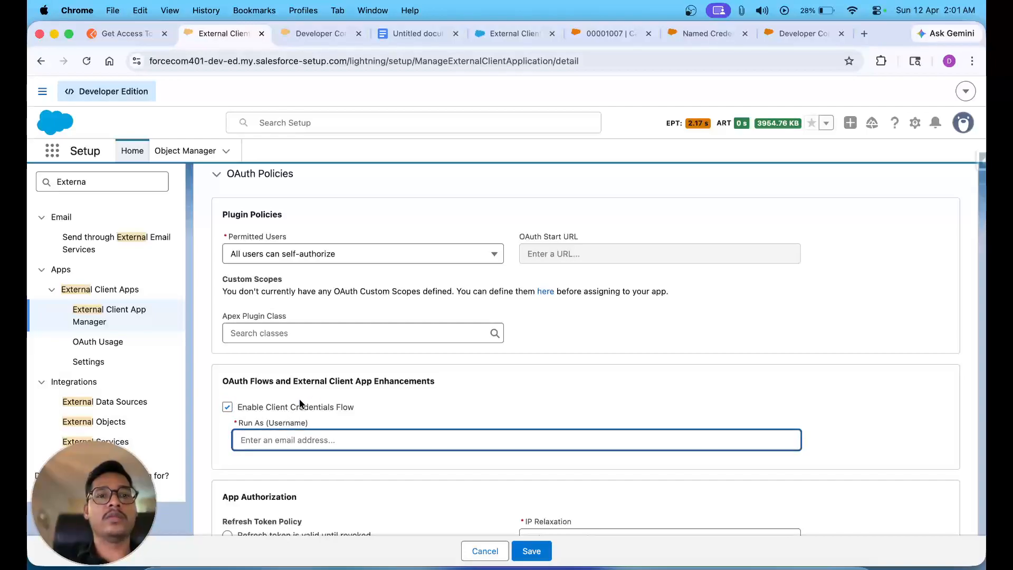
- Copy the current user's username from Salesforce Inspector's Data Export page
click(323, 34)
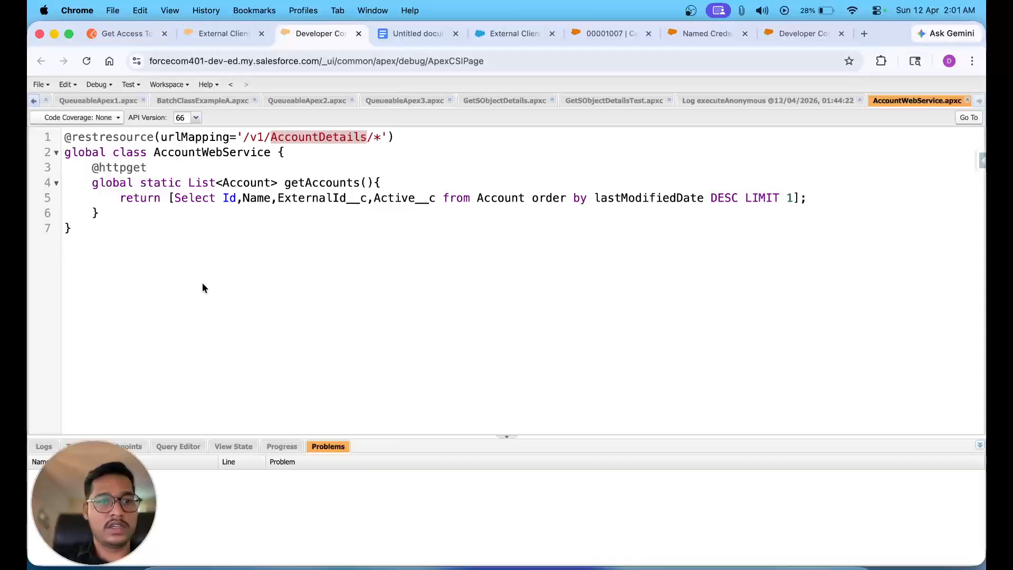
click(226, 33)
click(980, 161)
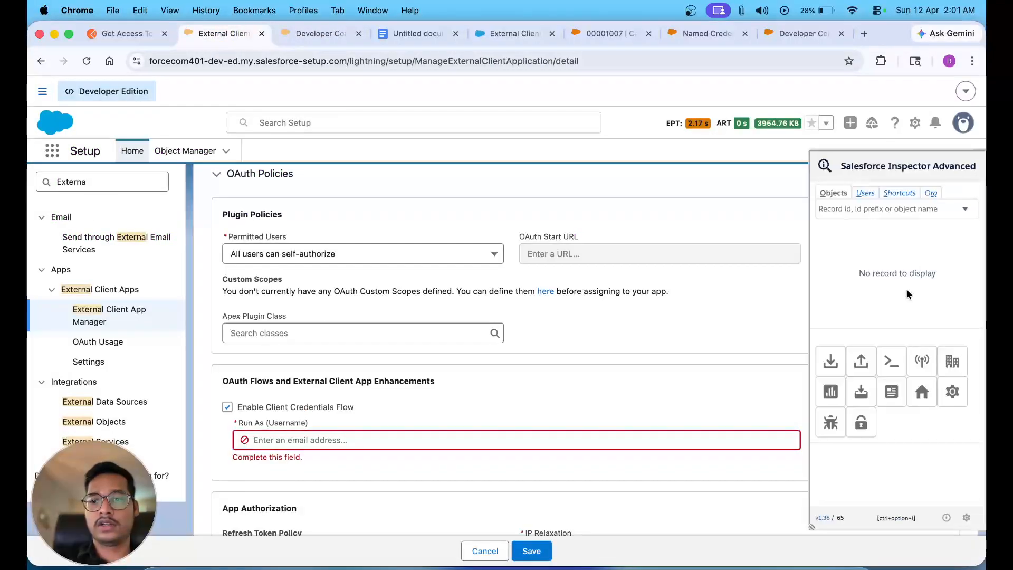
right_click(825, 369)
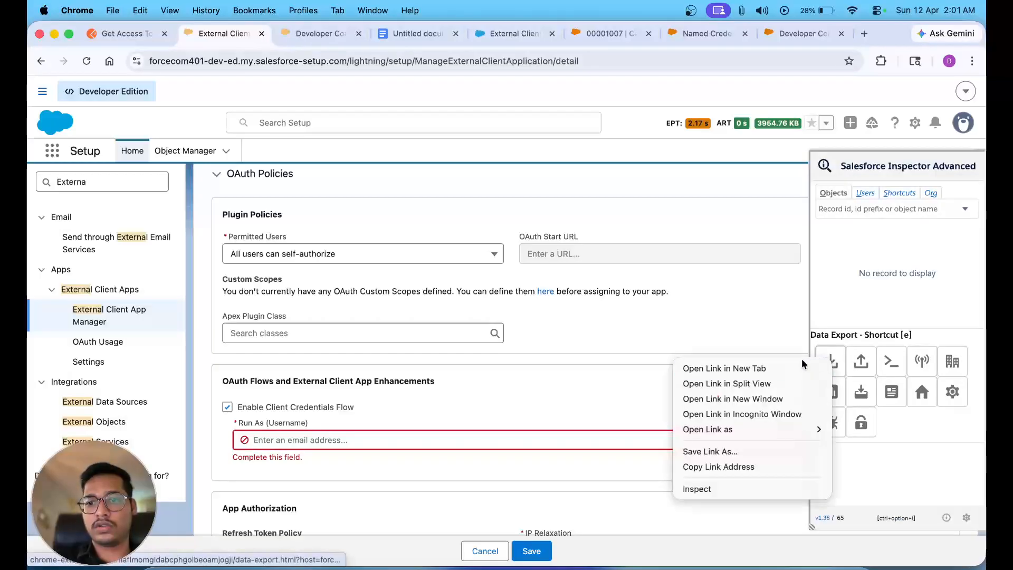
click(782, 369)
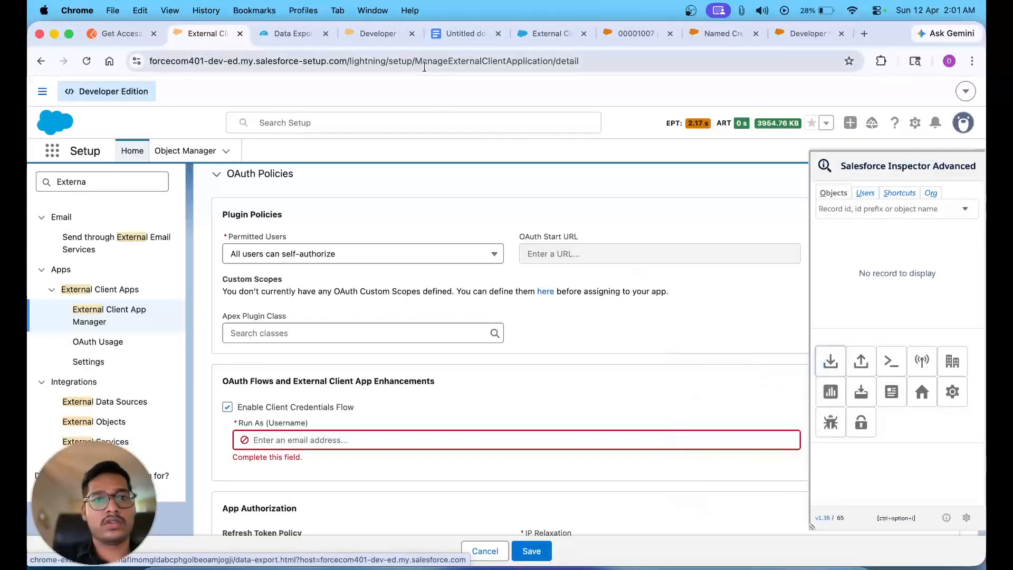
click(294, 33)
drag(277, 92, 391, 93)
key(super+c)
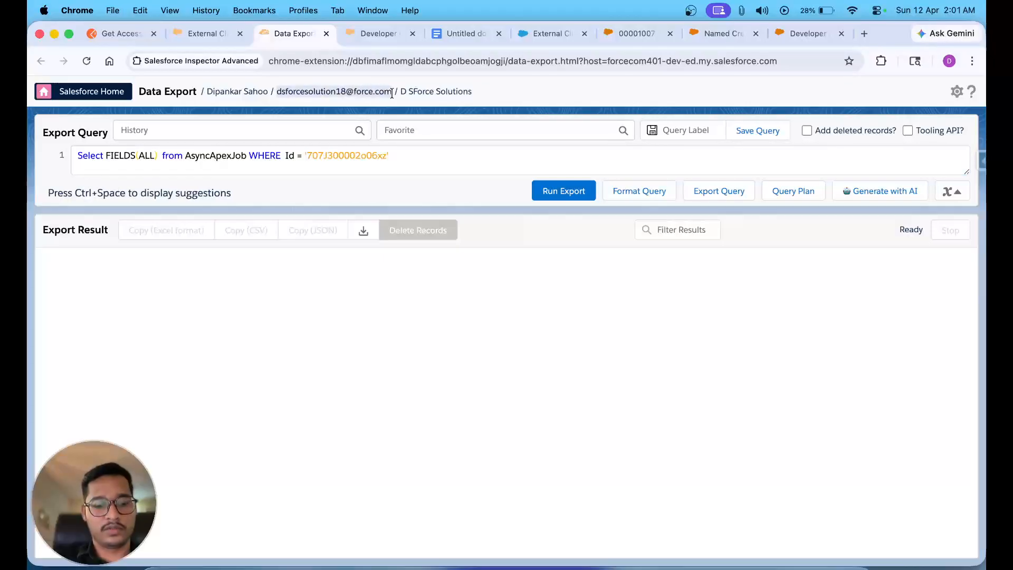
- Paste the copied username into the Client Credentials Flow's Run As (Username) field
click(217, 33)
click(279, 441)
key(super+v)
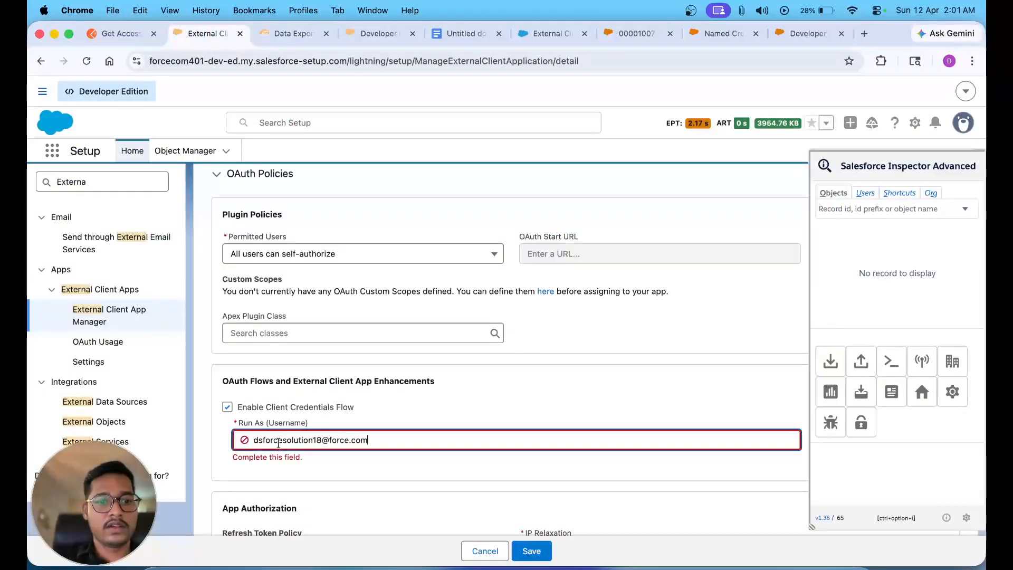
click(395, 418)
scroll(394, 421, down, 2)
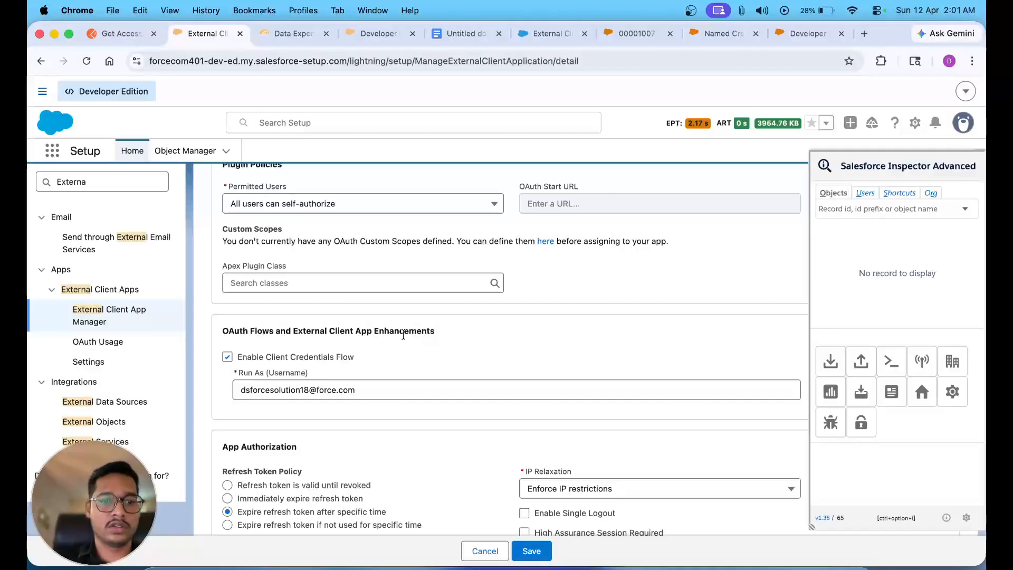
- Save the updated OAuth policies for ECA For Postman
scroll(512, 392, down, 3)
scroll(512, 392, down, 5)
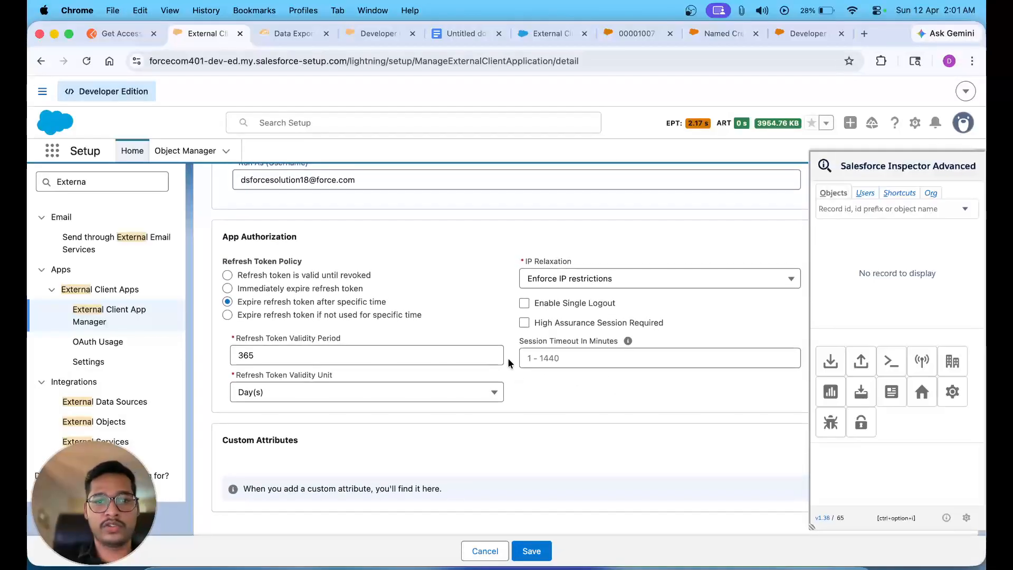
scroll(508, 358, up, 4)
scroll(507, 358, down, 4)
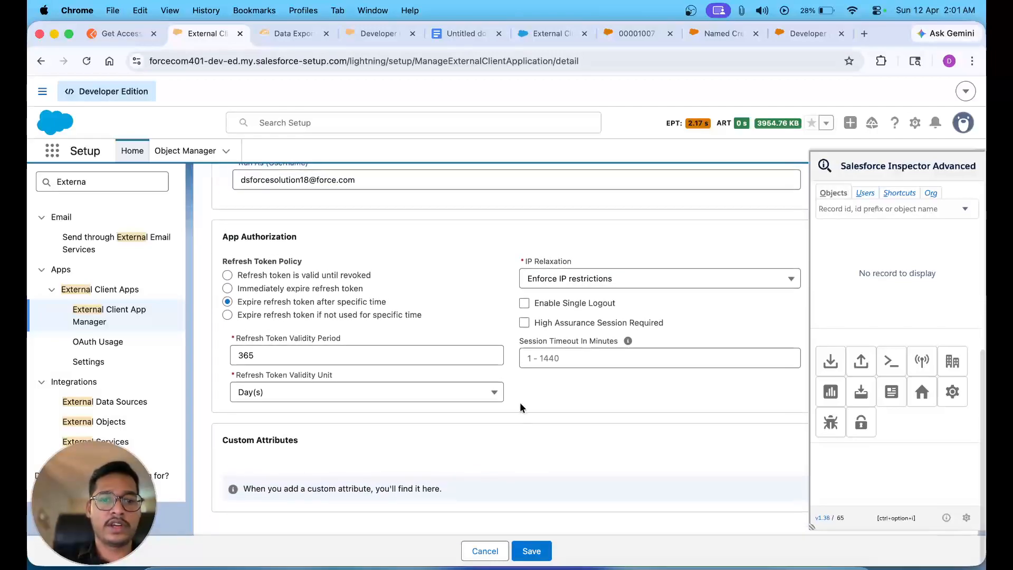
scroll(520, 401, up, 10)
scroll(520, 401, down, 3)
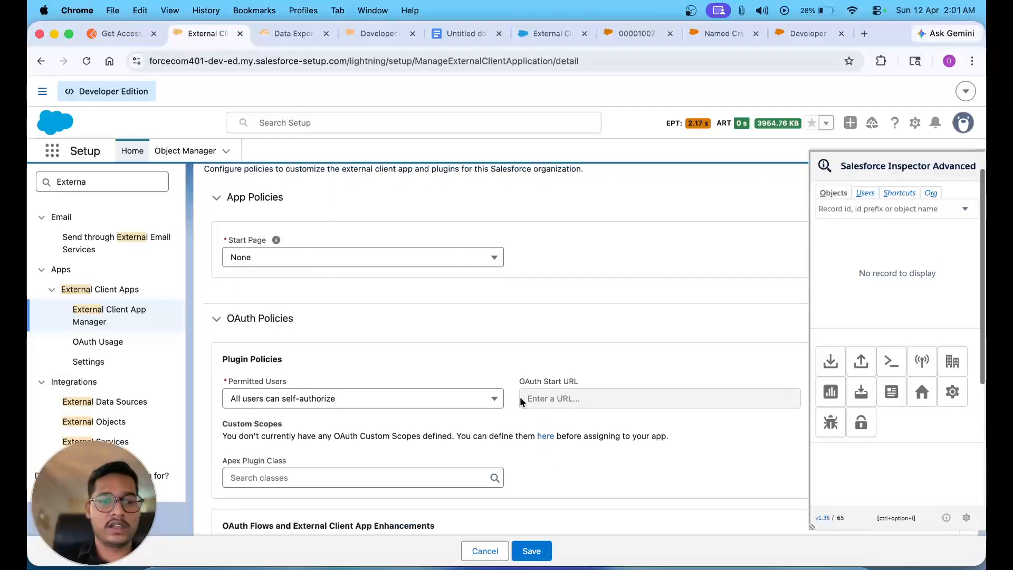
click(528, 548)
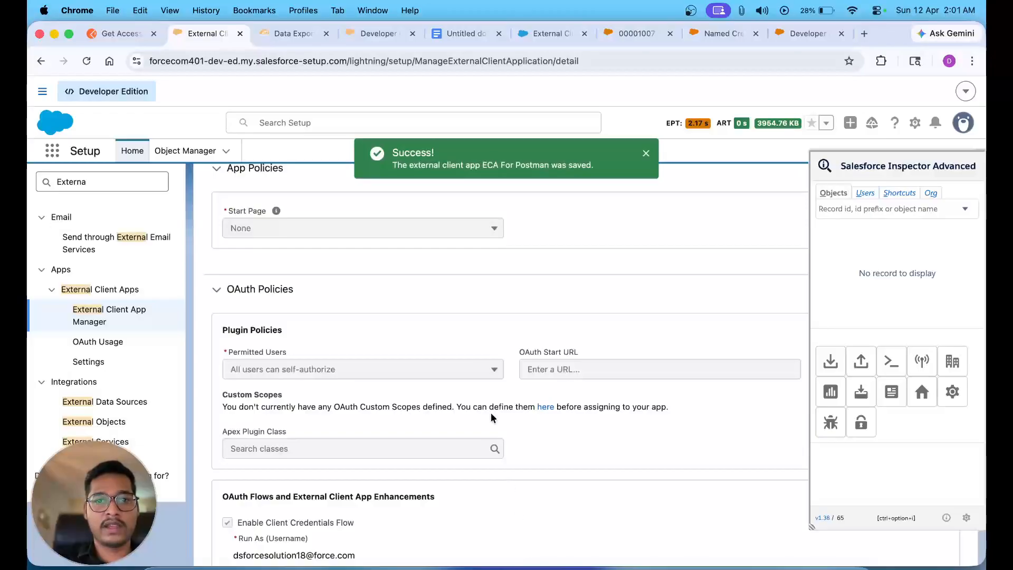
- Show the Settings page of ECA For Postman
scroll(476, 320, up, 5)
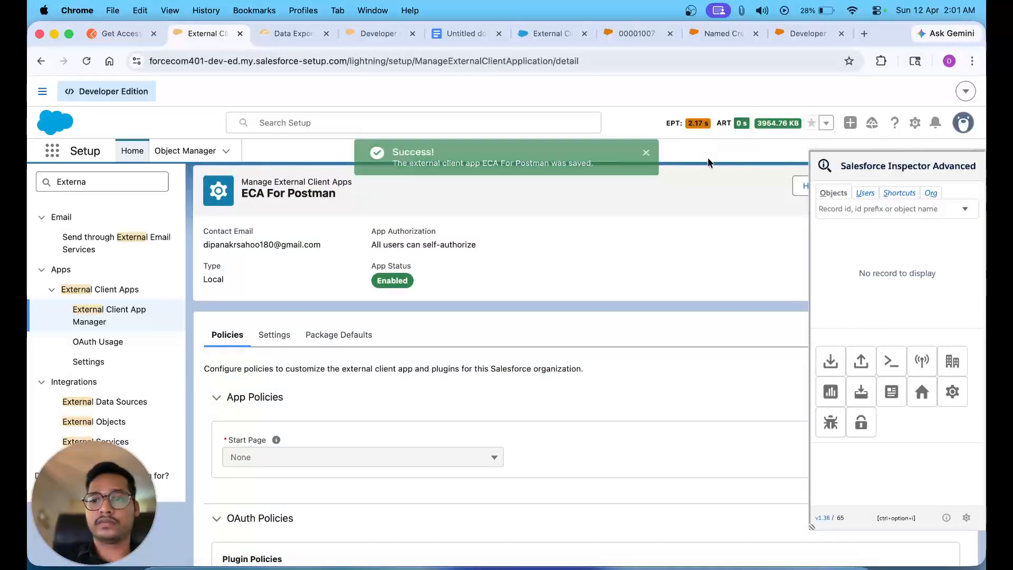
drag(667, 221, 459, 207)
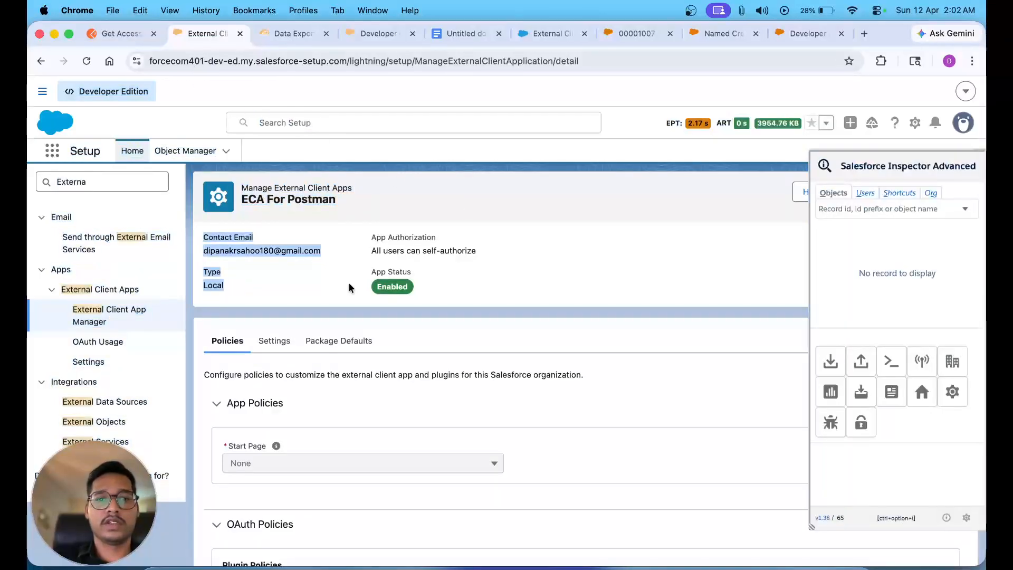
click(282, 348)
scroll(282, 348, down, 3)
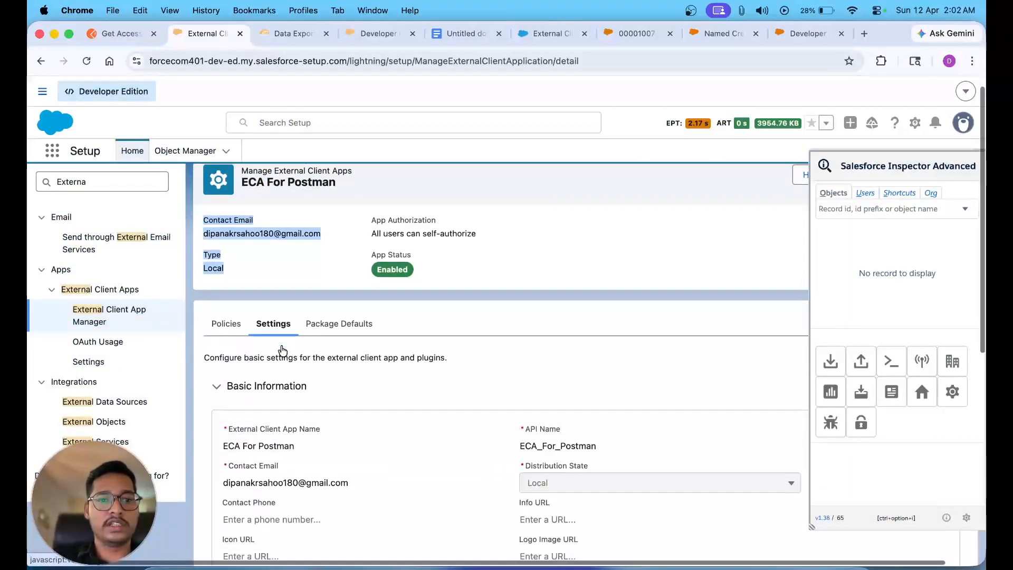
- Reload the failed app page, filter Quick Find by 'Extern', and return to Setup Home
click(88, 61)
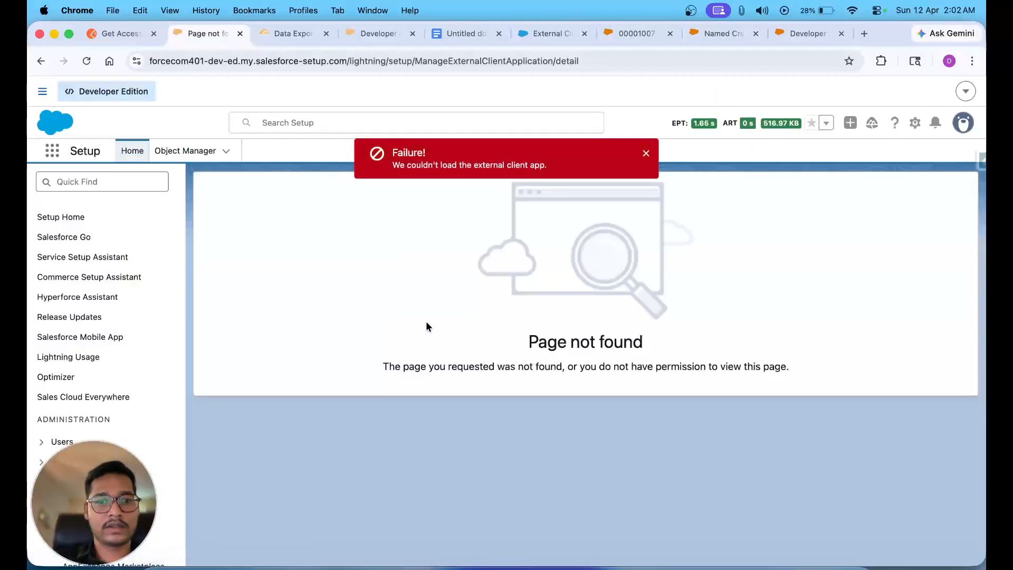
click(109, 182)
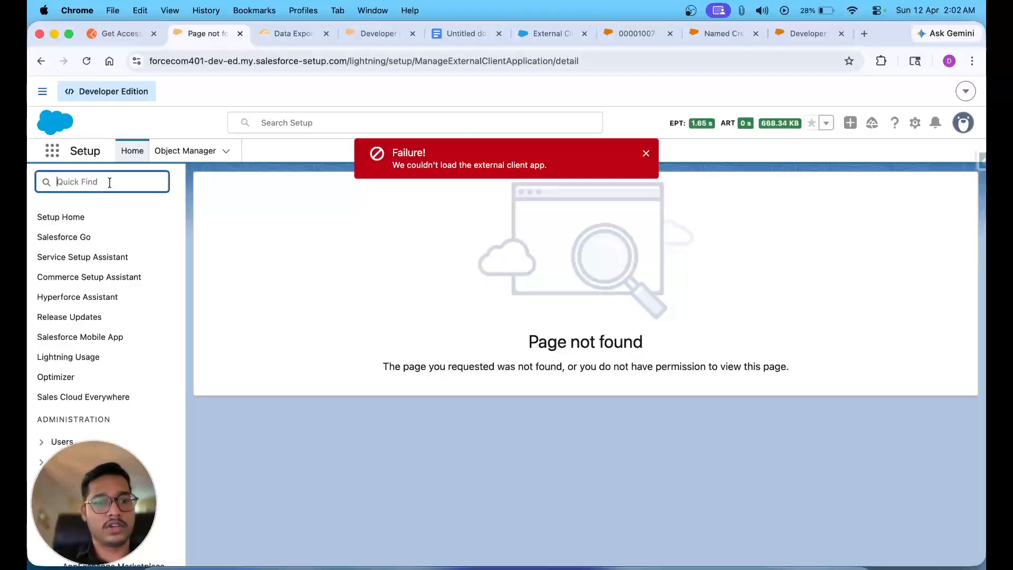
text(Externa)
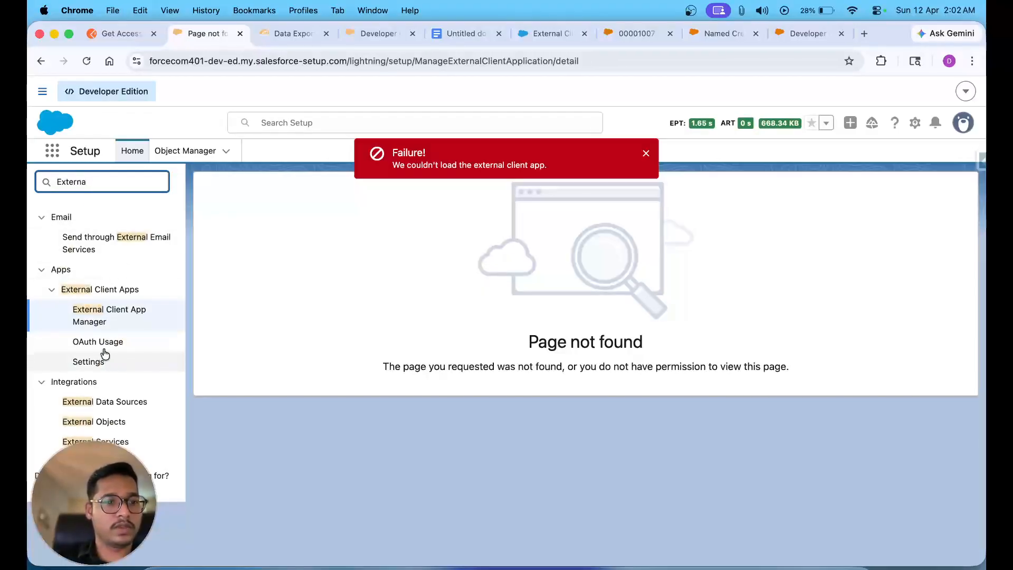
click(96, 316)
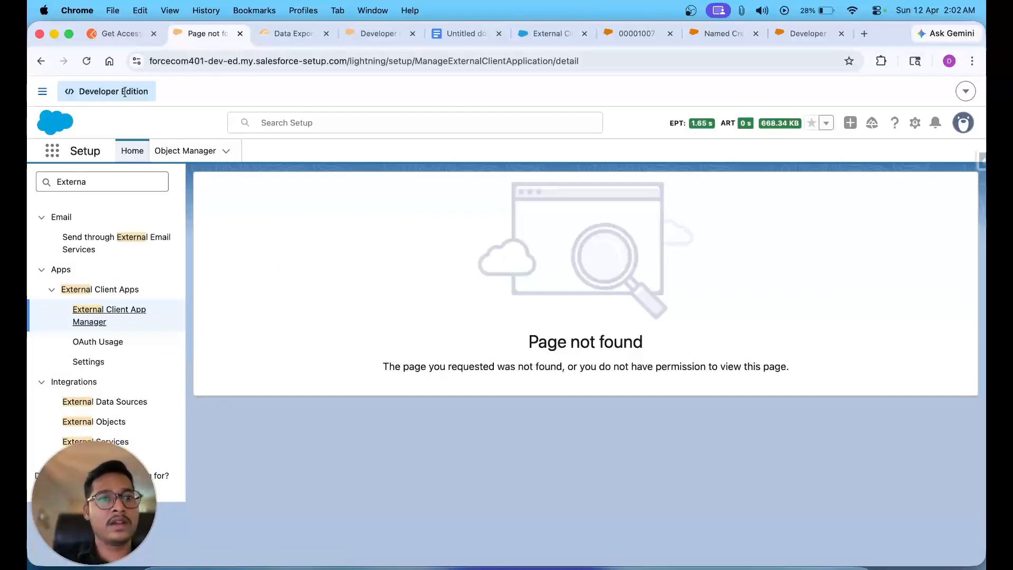
click(188, 152)
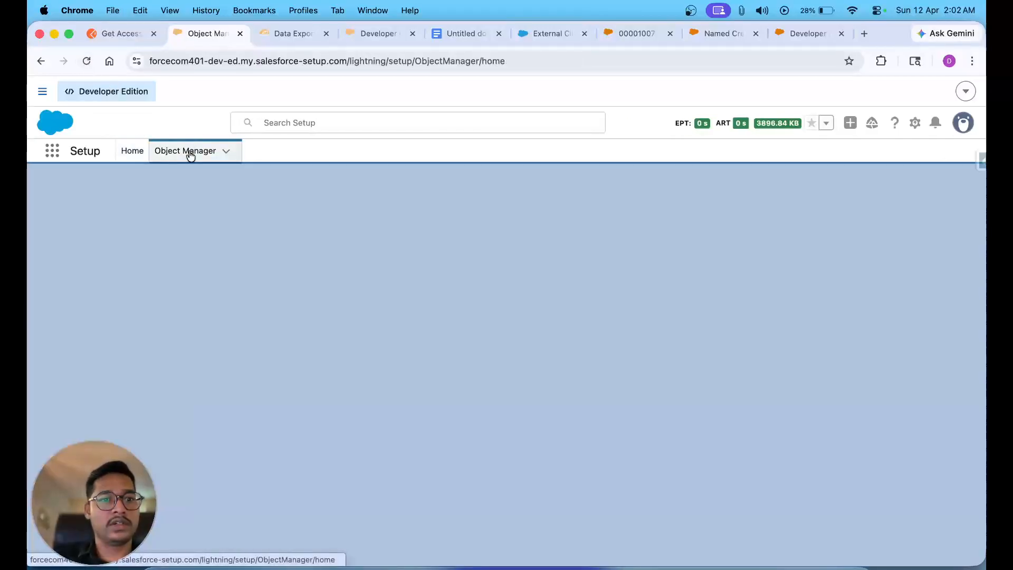
click(132, 151)
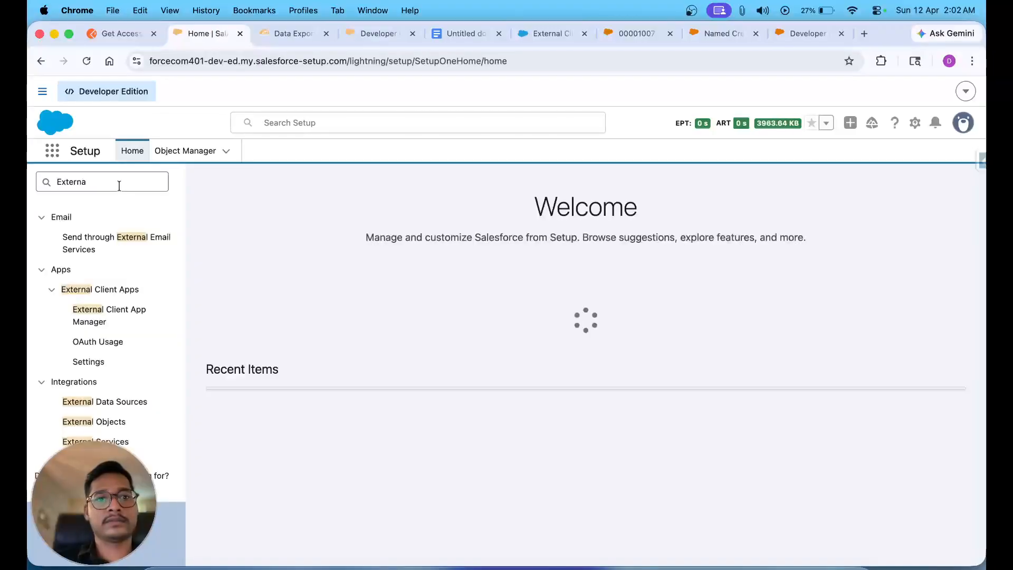
click(87, 306)
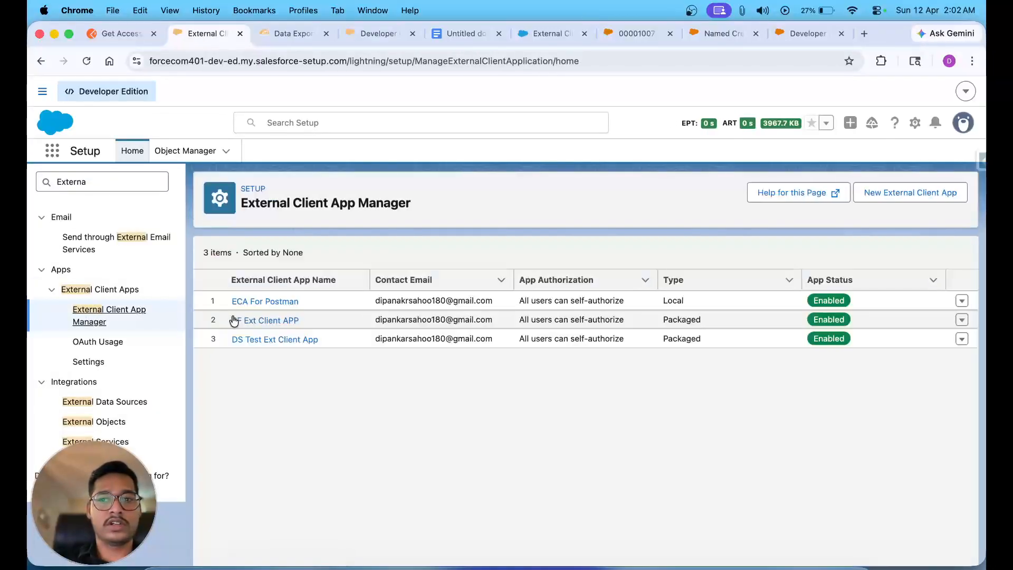
click(264, 301)
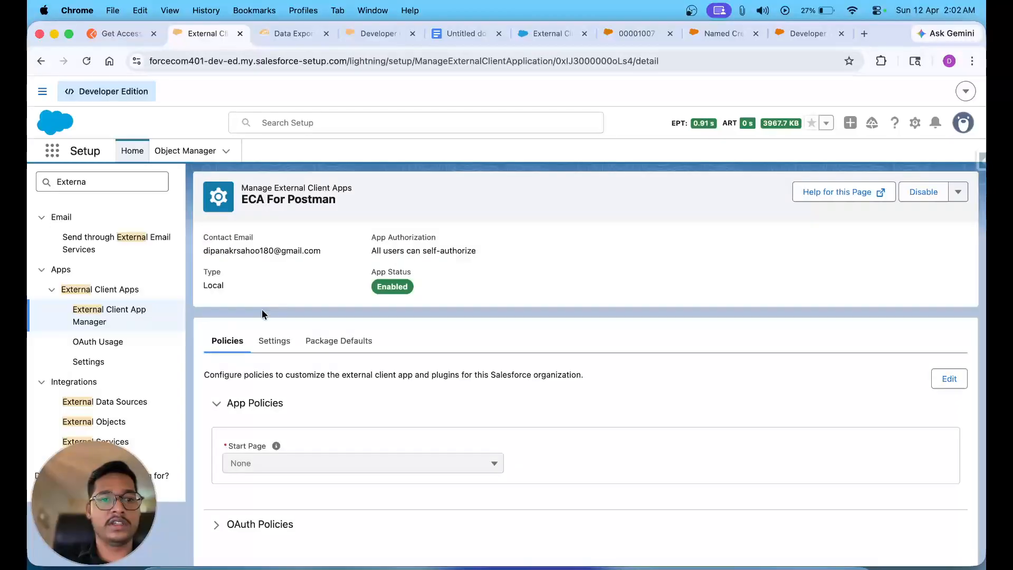
click(273, 341)
scroll(318, 414, down, 10)
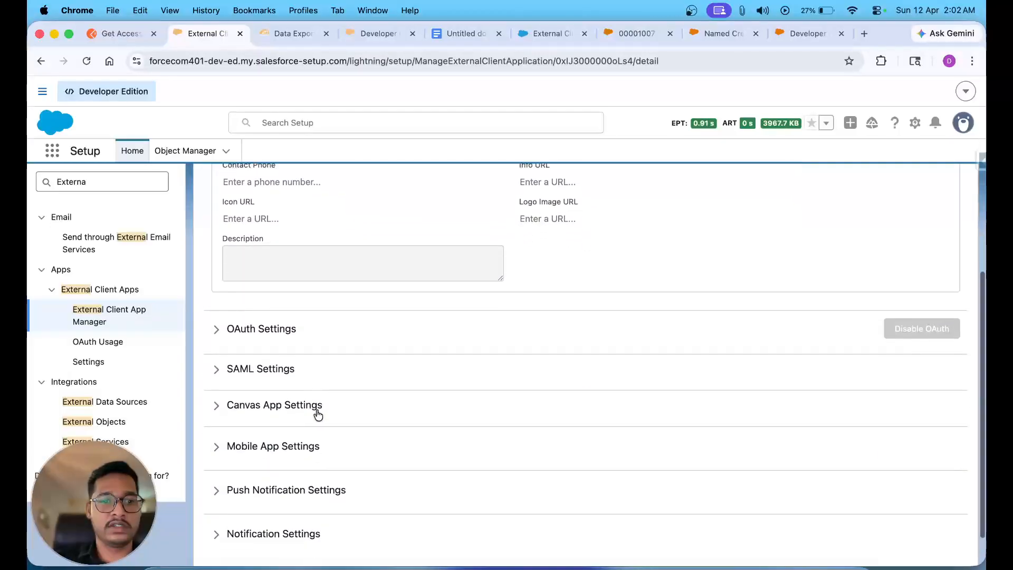
scroll(318, 414, up, 10)
scroll(318, 415, down, 6)
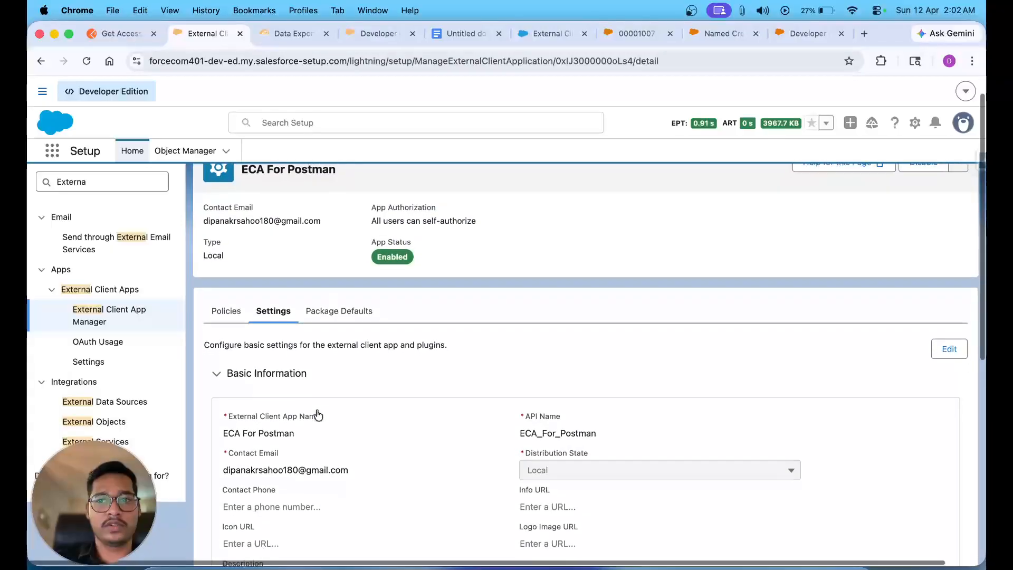
click(265, 373)
scroll(263, 369, down, 5)
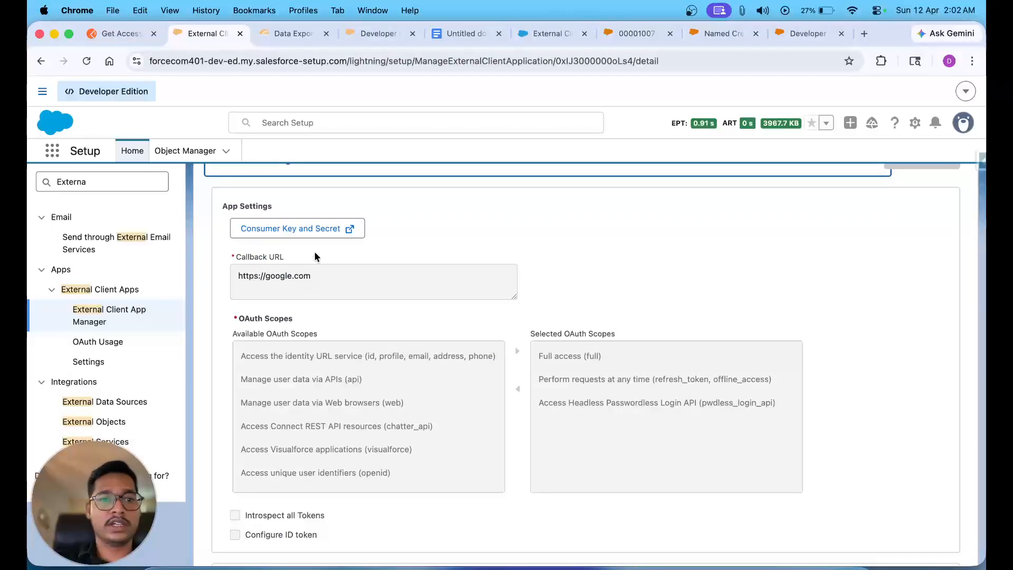
- Verify with the emailed code to reveal ECA_For_Postman's consumer key and secret, and copy the key
click(295, 229)
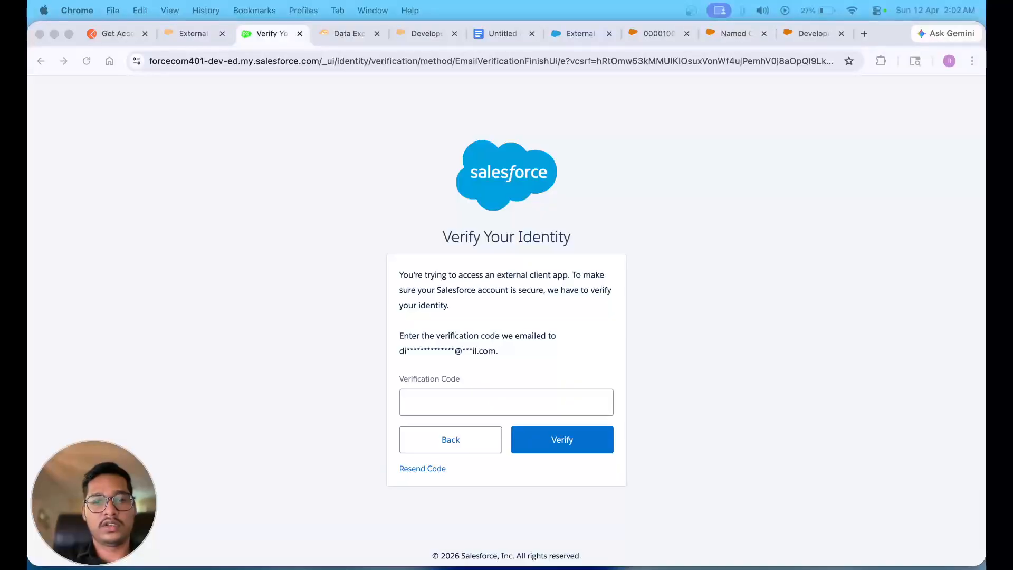
click(425, 407)
click(425, 407)
key(super+v)
click(557, 442)
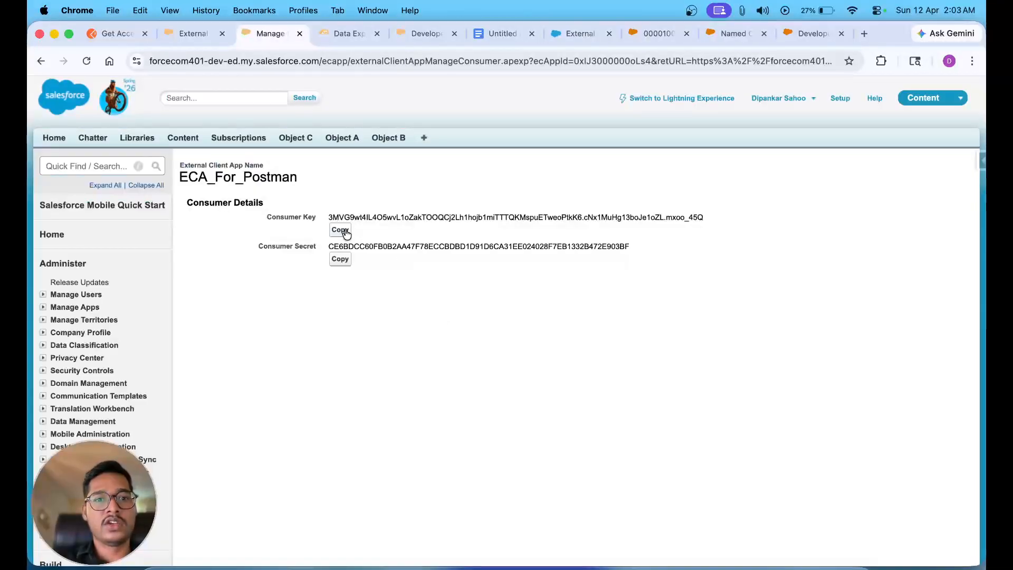
click(342, 231)
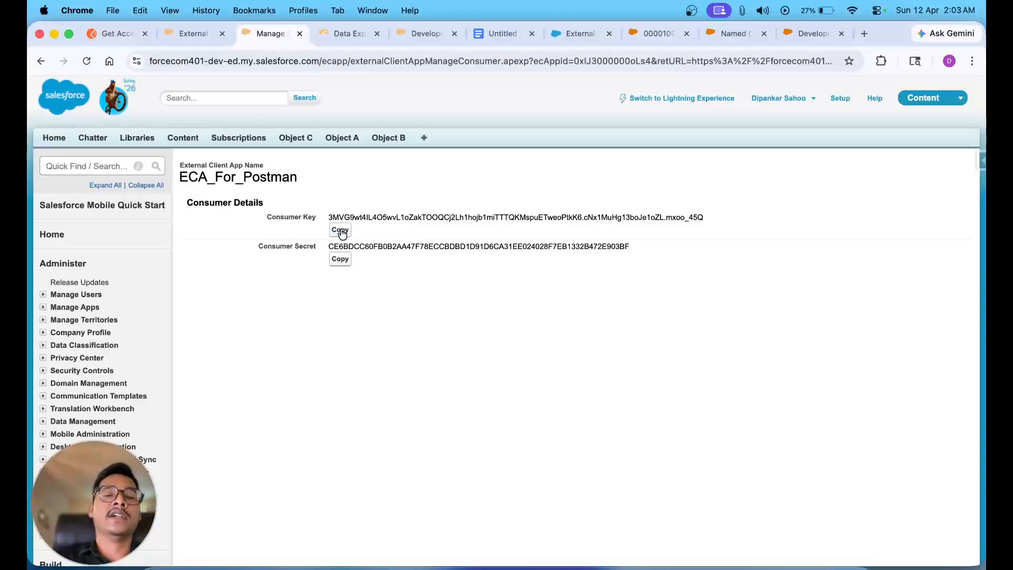
click(112, 33)
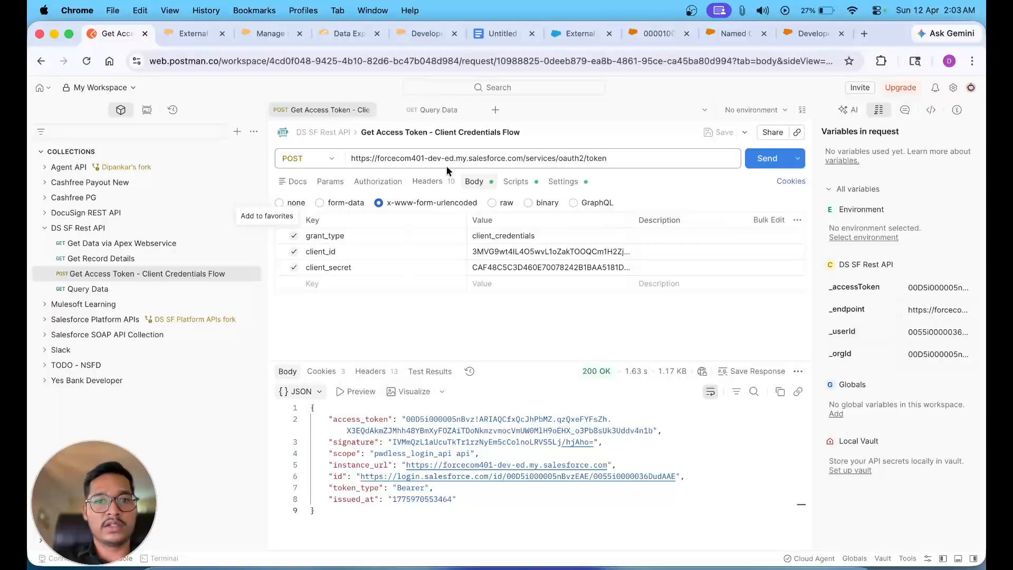
drag(559, 159, 351, 156)
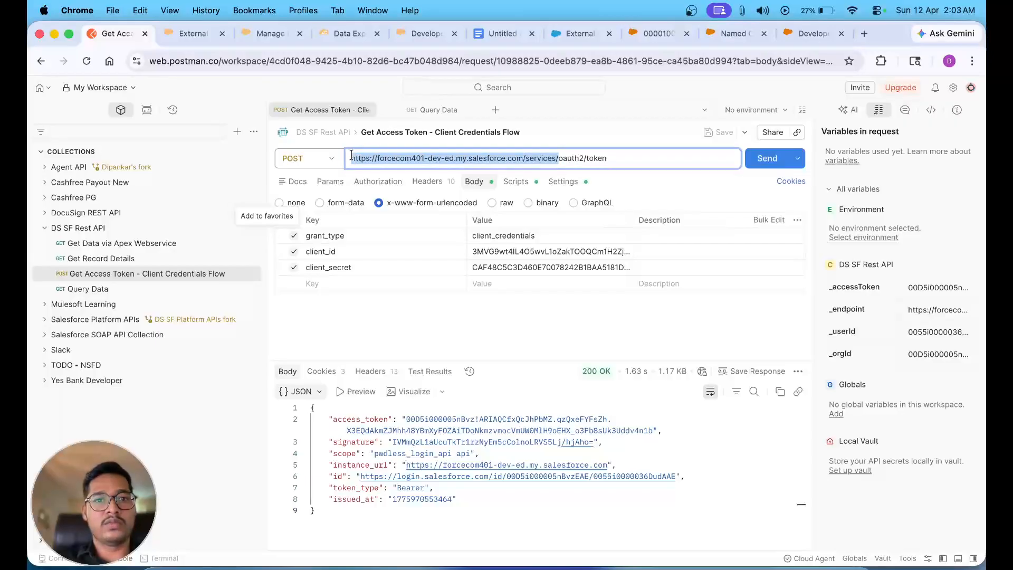
click(189, 34)
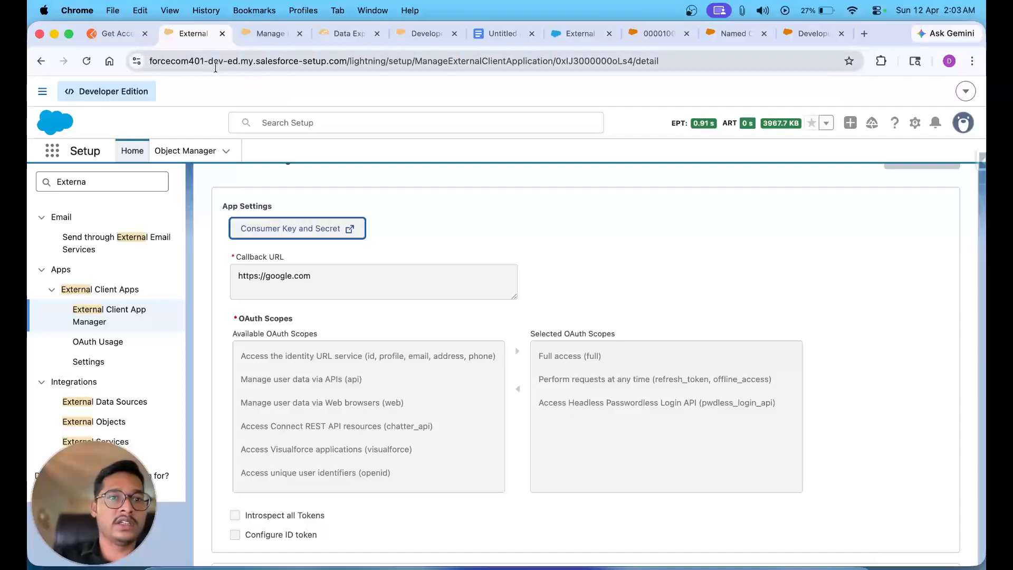
click(109, 33)
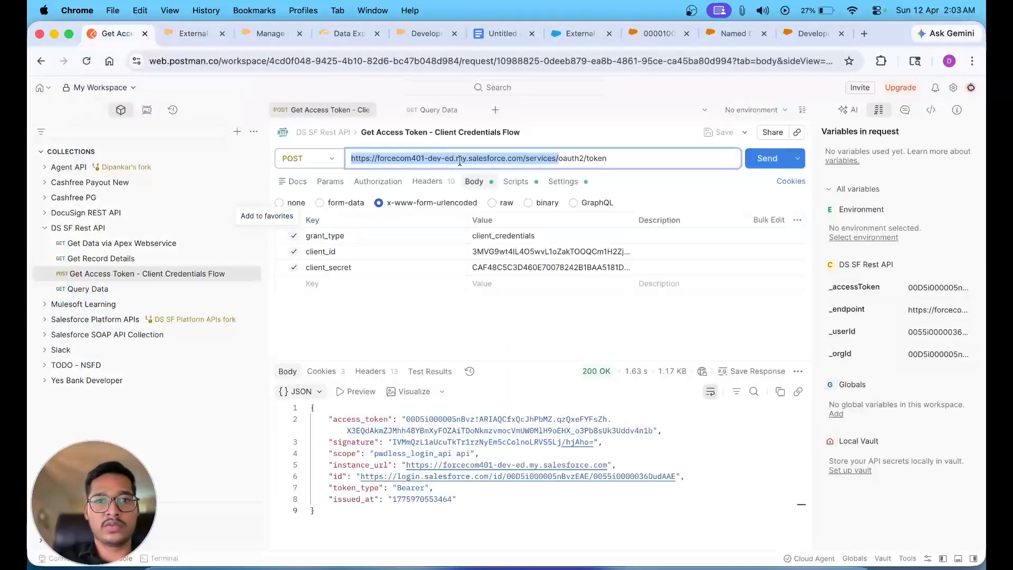
click(522, 159)
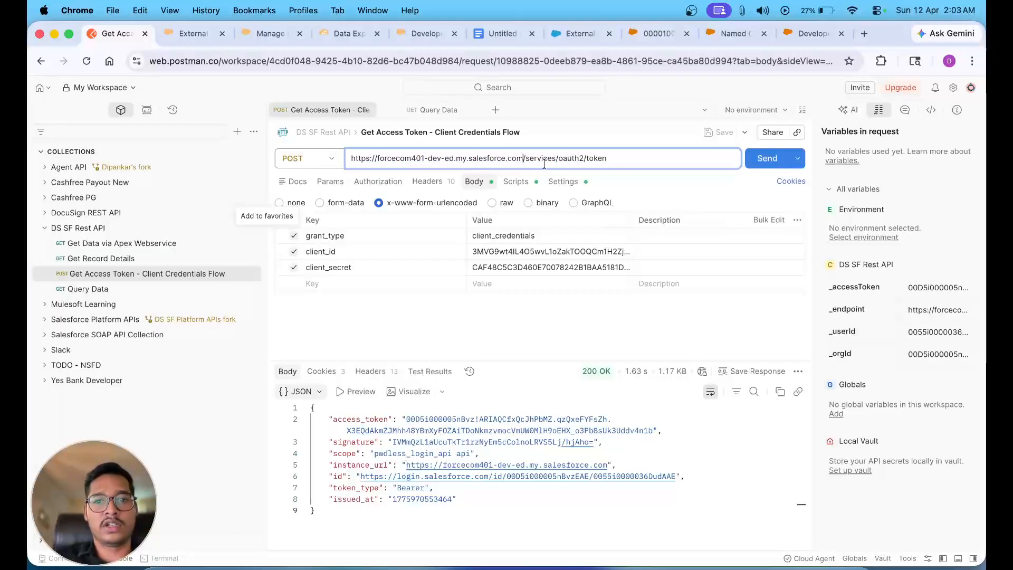
double_click(537, 161)
double_click(597, 158)
click(624, 121)
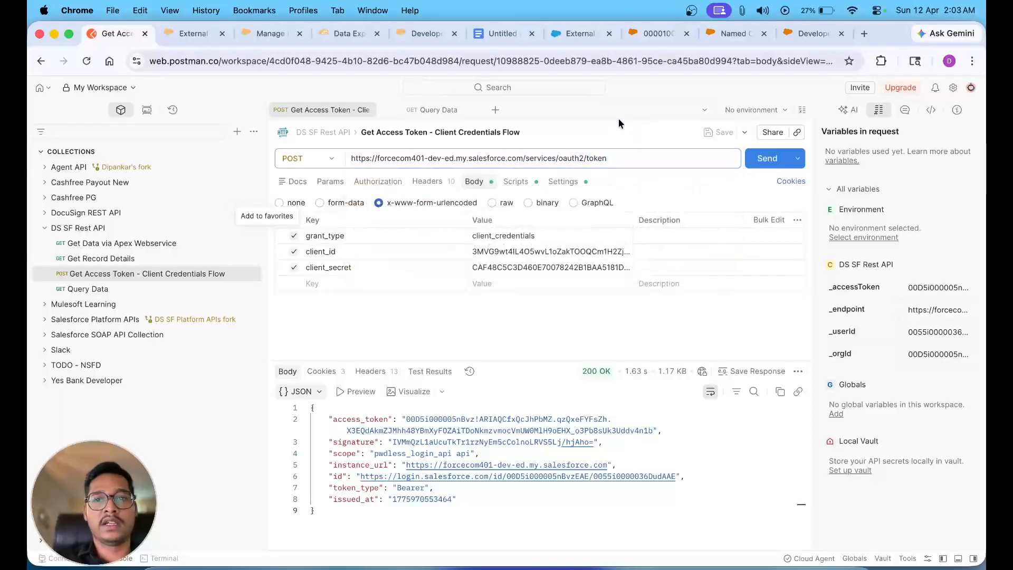
- Replace the token request's client_id value with the copied consumer key
double_click(494, 251)
triple_click(494, 251)
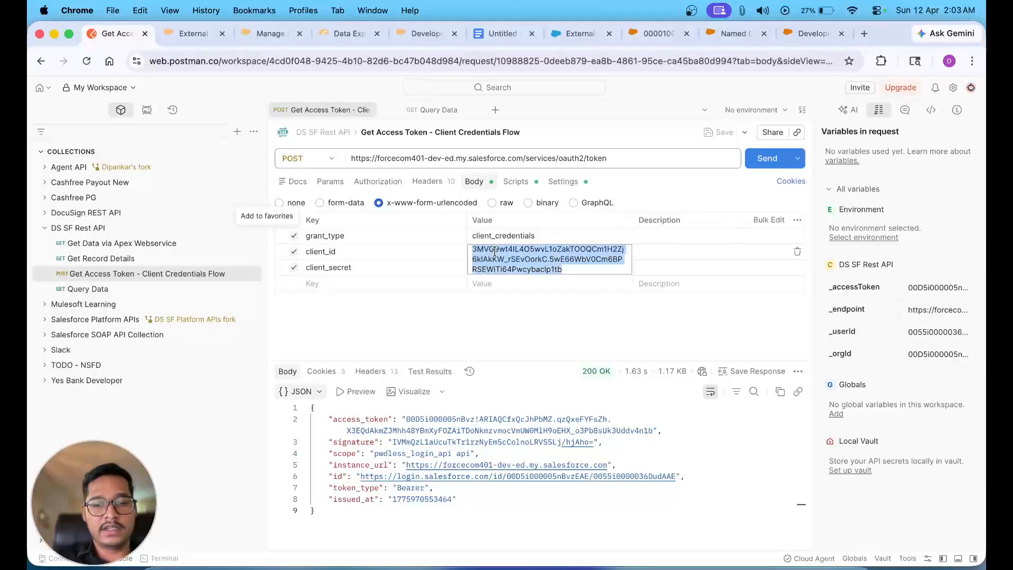
key(super+v)
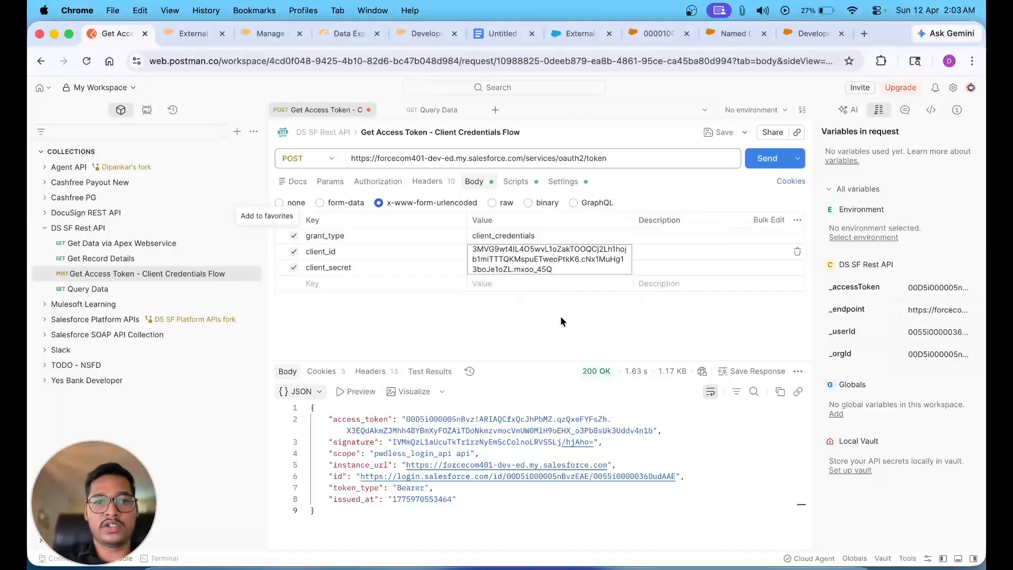
click(560, 320)
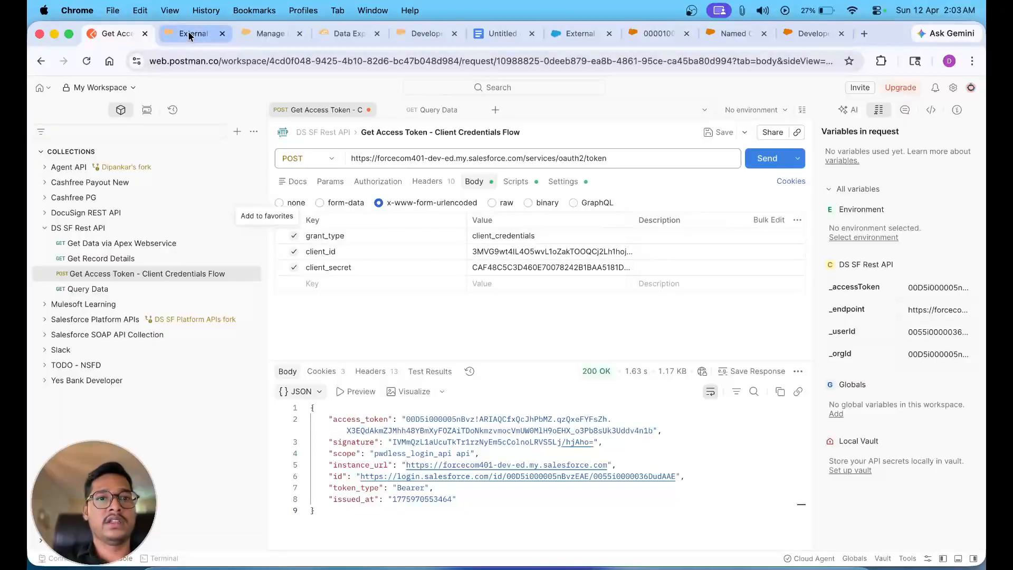
- Paste the consumer secret into client_secret, then resend and select the new access_token
click(269, 33)
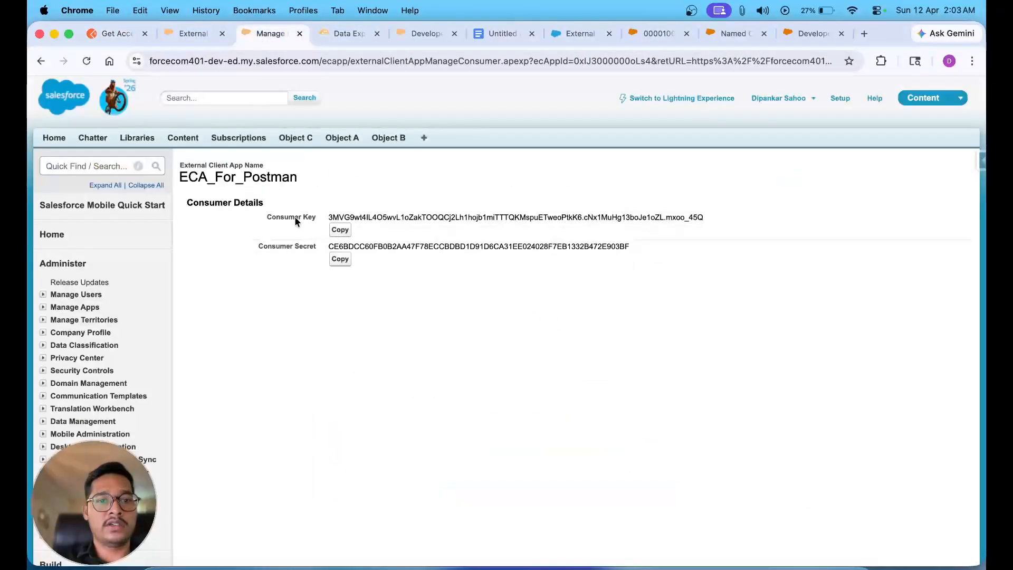
click(340, 259)
click(116, 33)
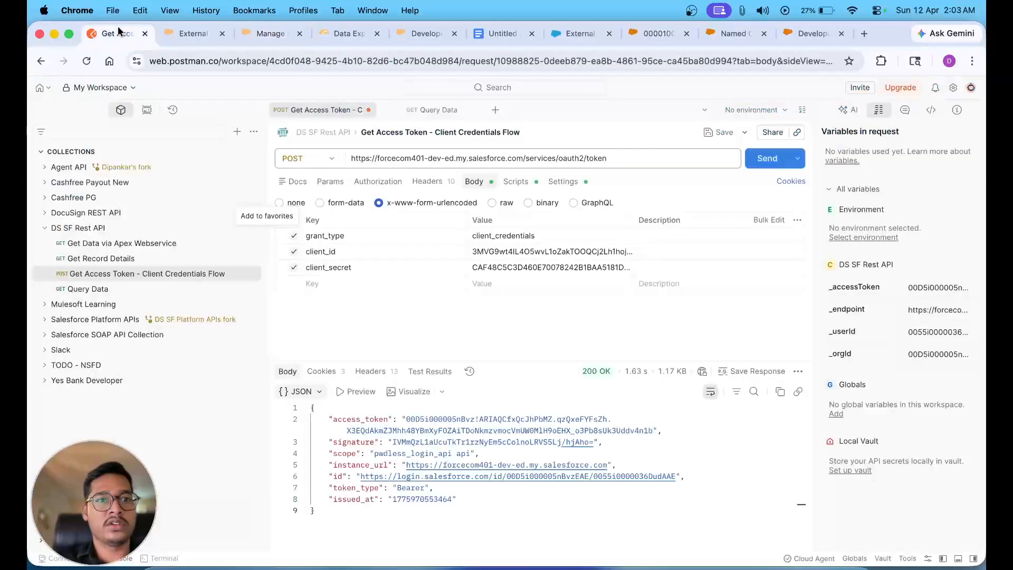
double_click(506, 266)
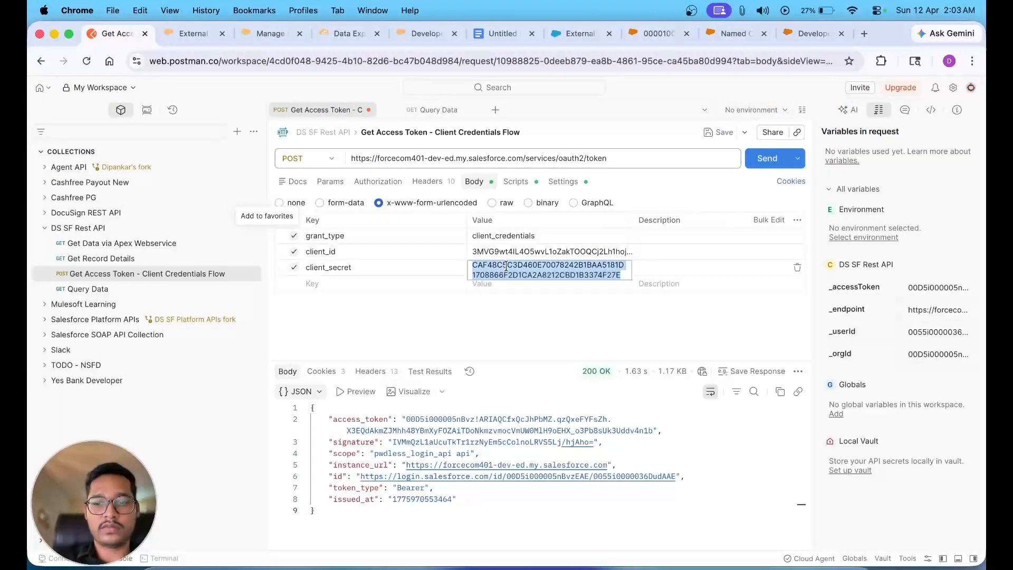
key(BackSpace)
key(super+v)
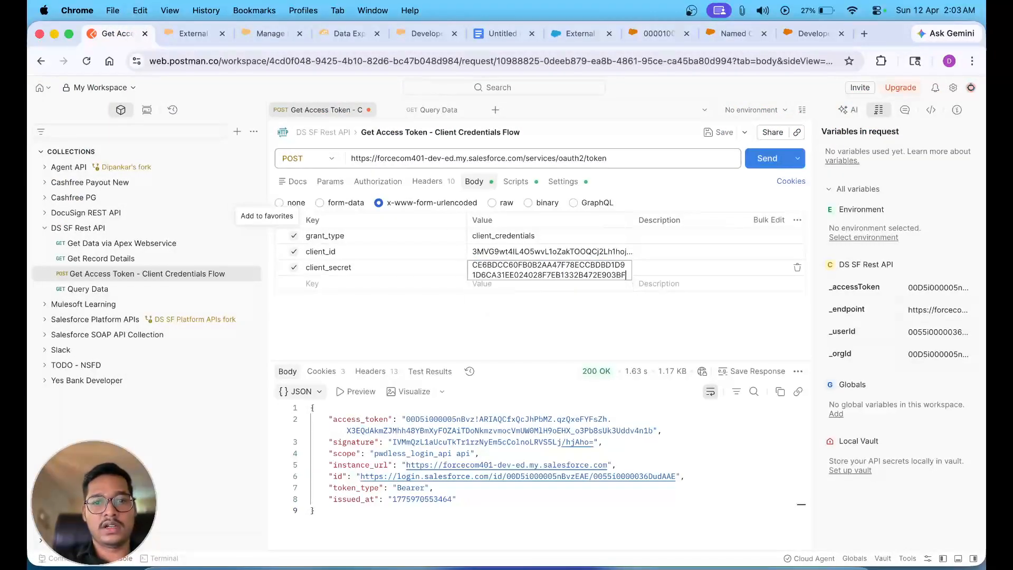
click(558, 332)
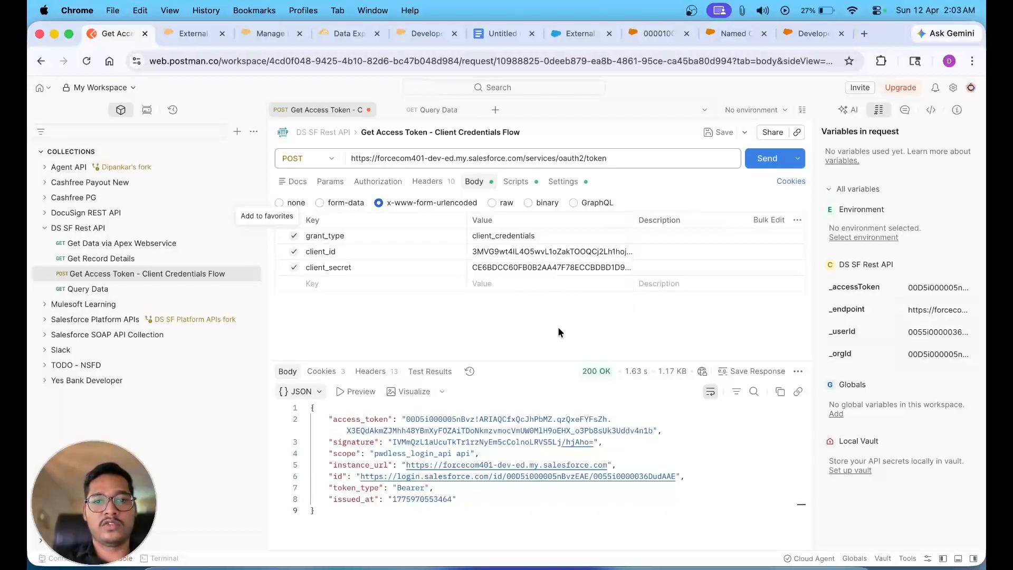
click(762, 164)
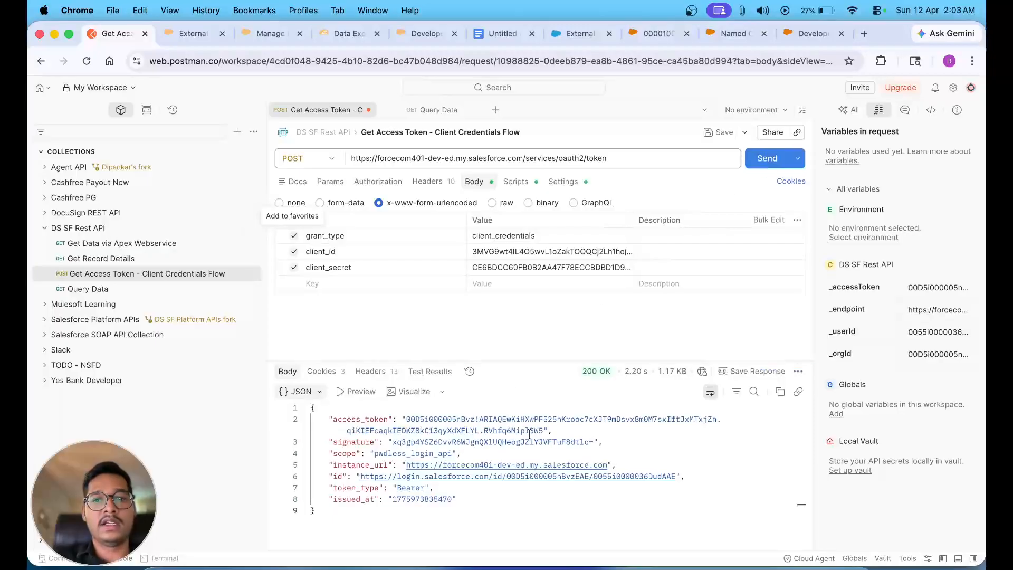
drag(542, 431, 408, 420)
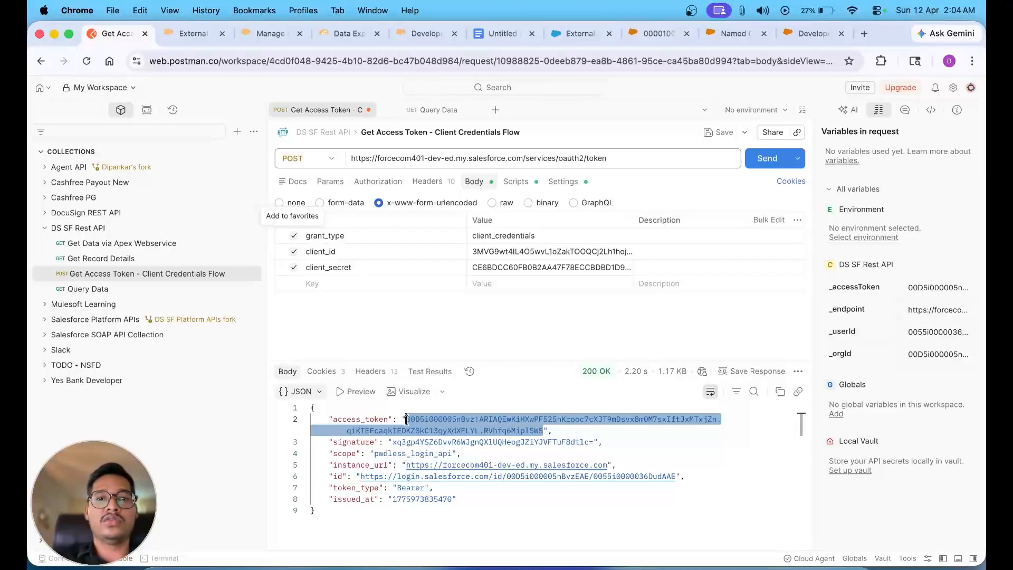
- Open the Query Data request's Authorization settings, leaving the Bearer Token type unchanged
click(430, 112)
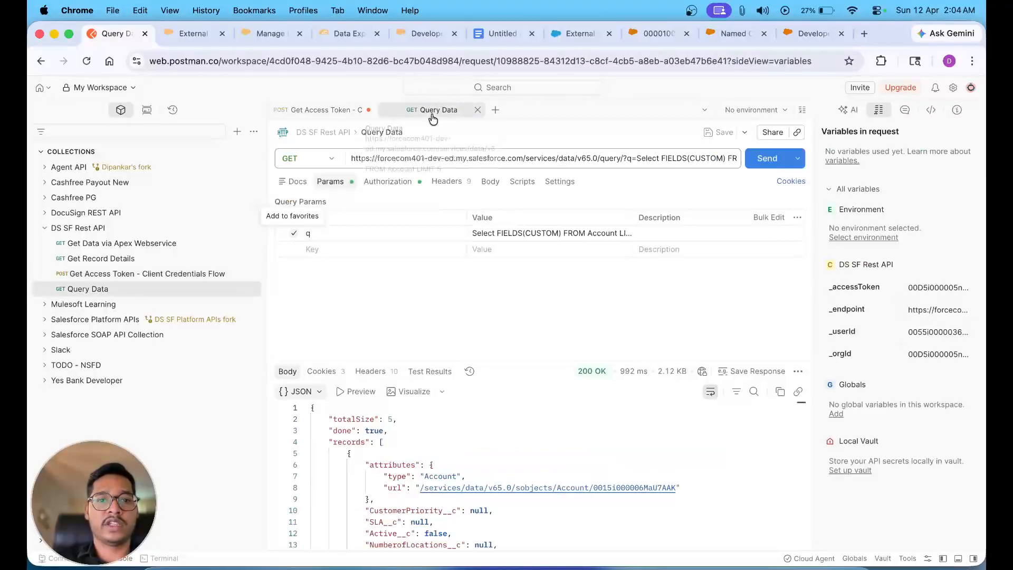
click(814, 33)
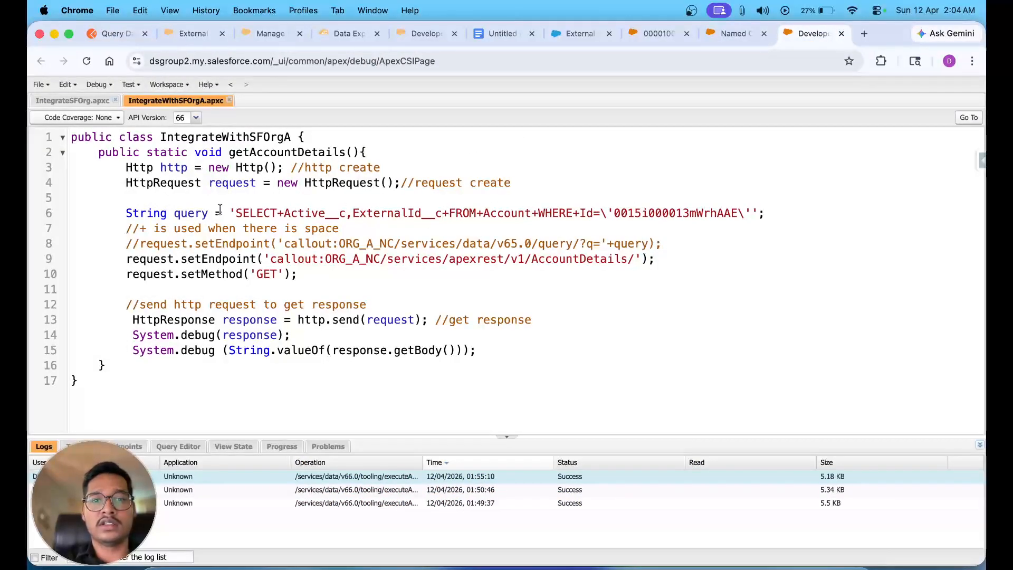
click(125, 35)
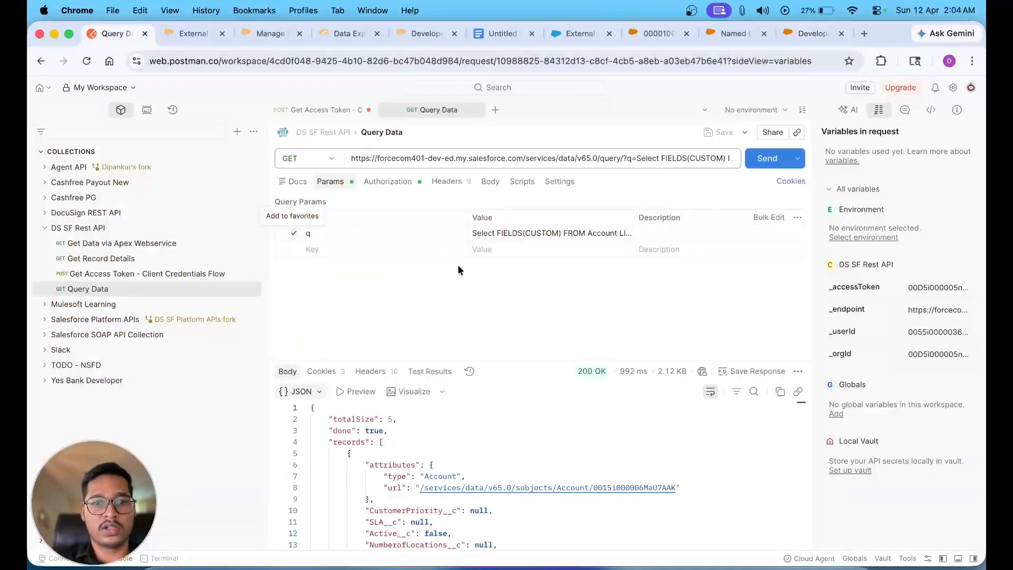
click(389, 181)
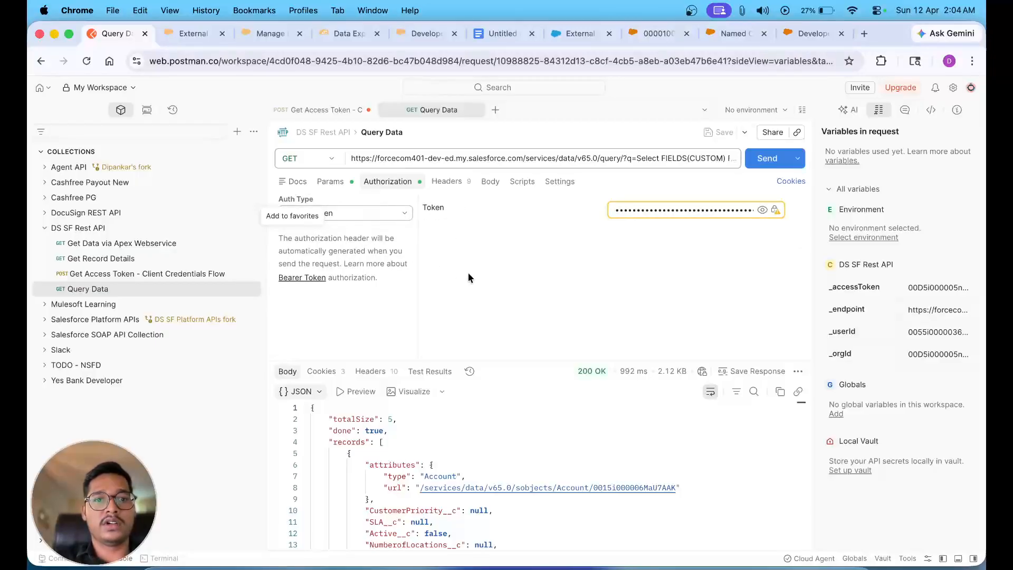
click(350, 219)
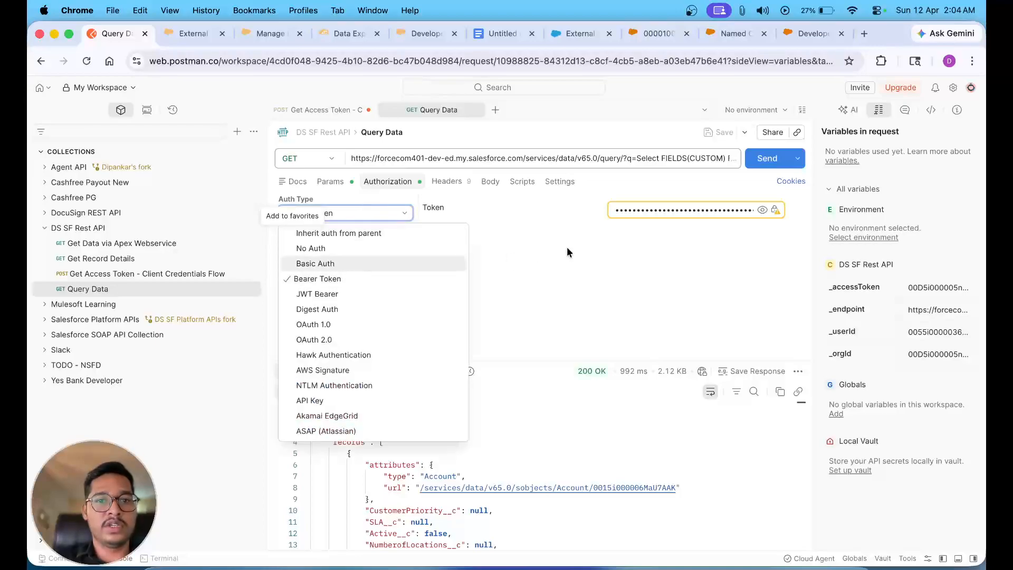
click(589, 242)
- Swap in the new bearer token and send, getting 401 INVALID_SESSION_ID
double_click(644, 211)
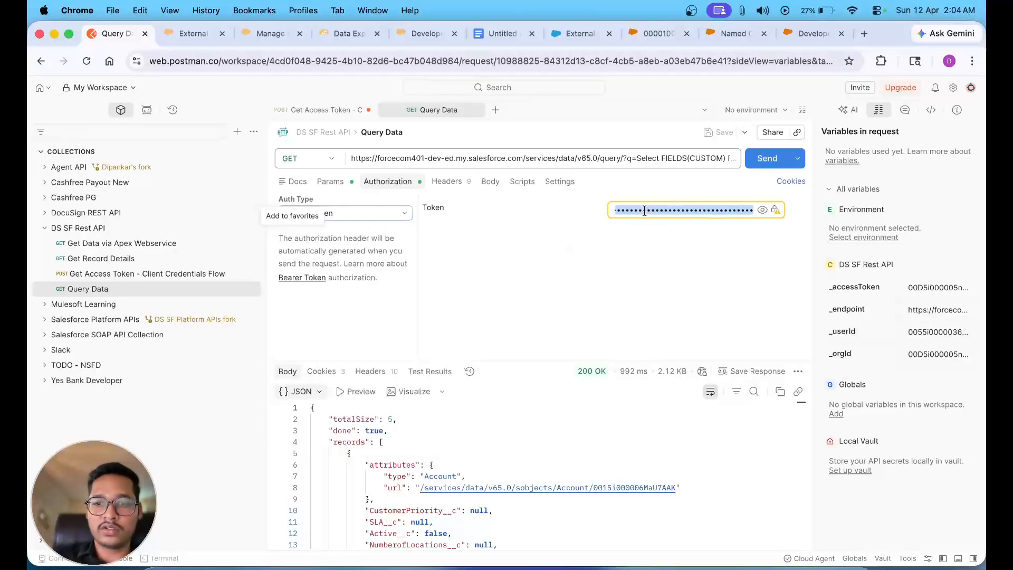
key(BackSpace)
key(super+v)
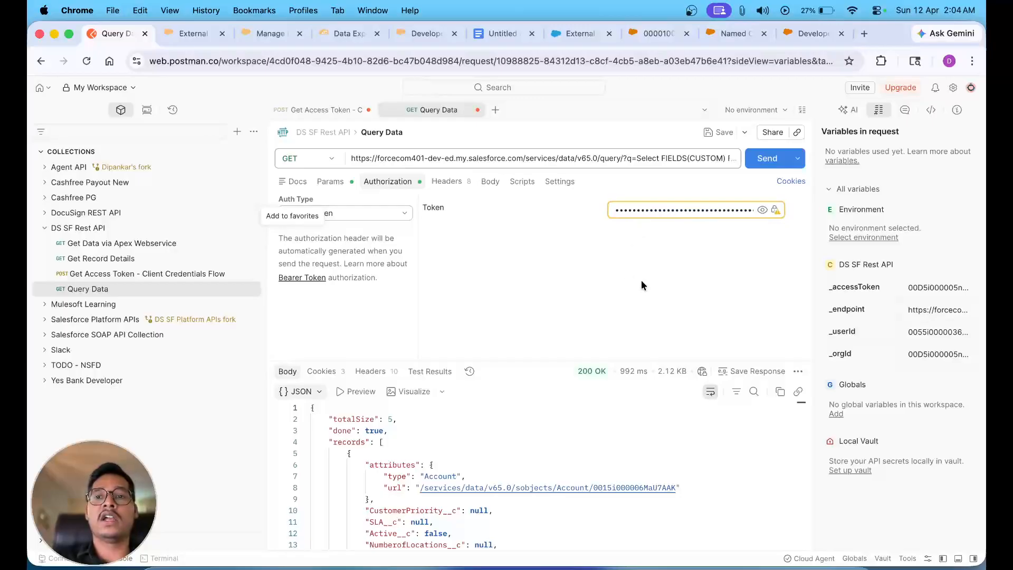
click(768, 159)
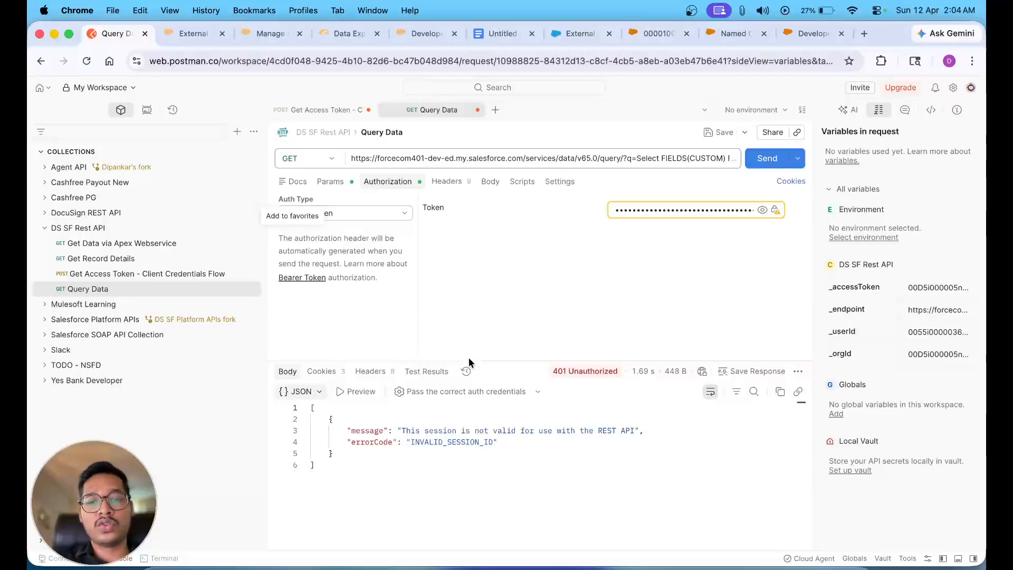
drag(402, 430, 634, 431)
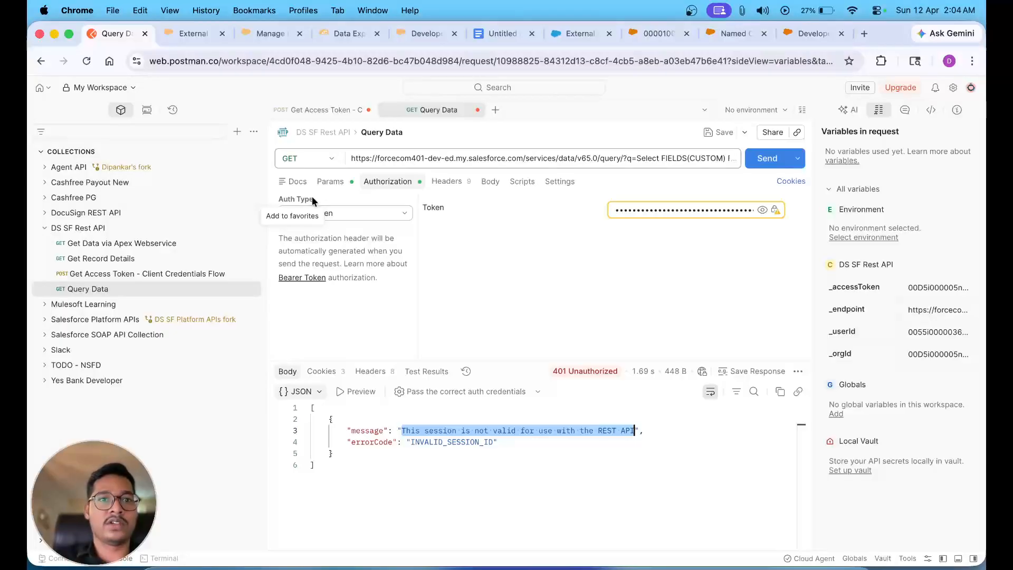
- Edit ECA For Postman, move 'Manage user data via APIs (api)' into Selected OAuth Scopes, and save
click(194, 32)
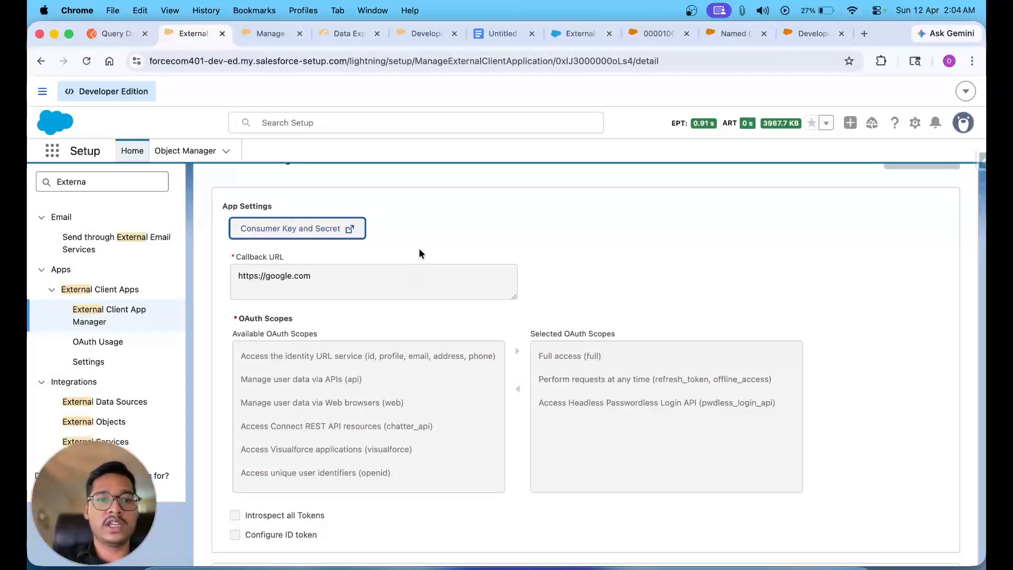
scroll(419, 253, up, 10)
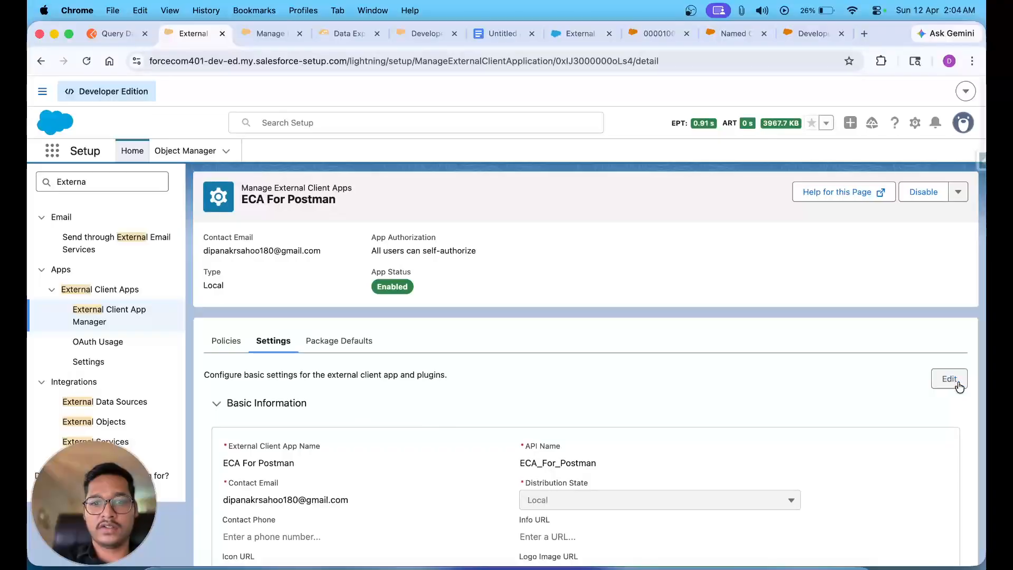
click(958, 384)
scroll(503, 396, down, 10)
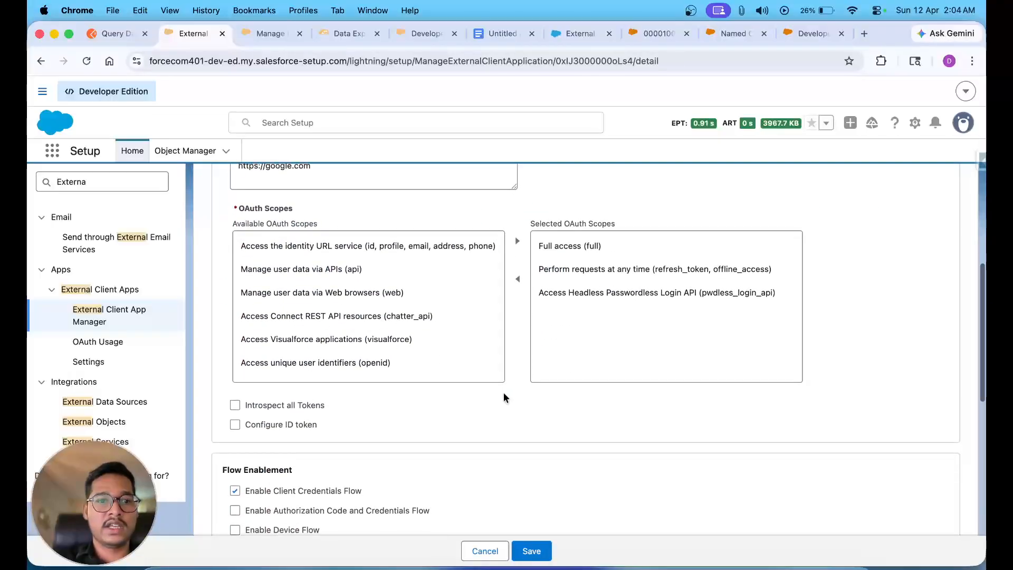
click(338, 269)
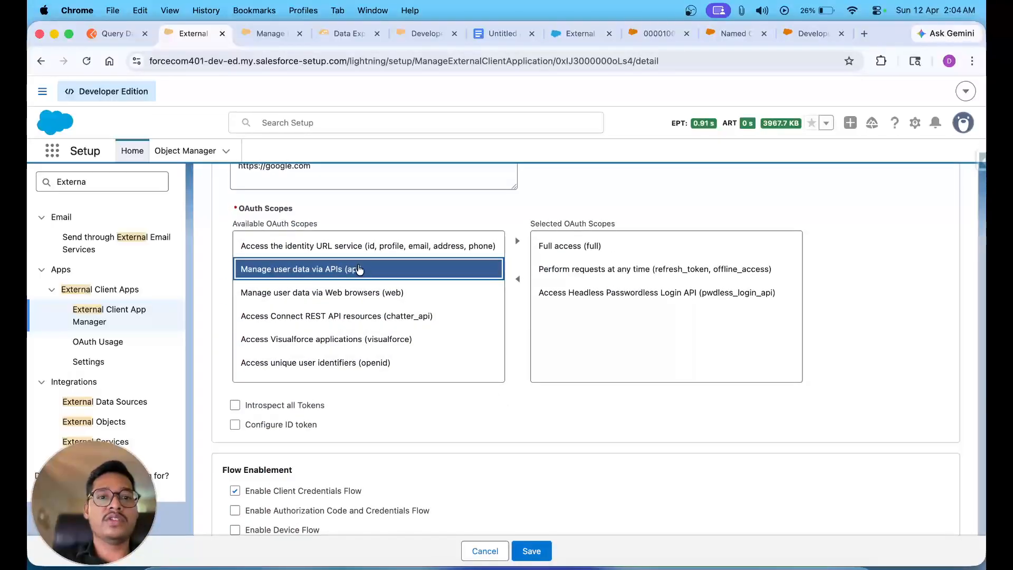
click(517, 241)
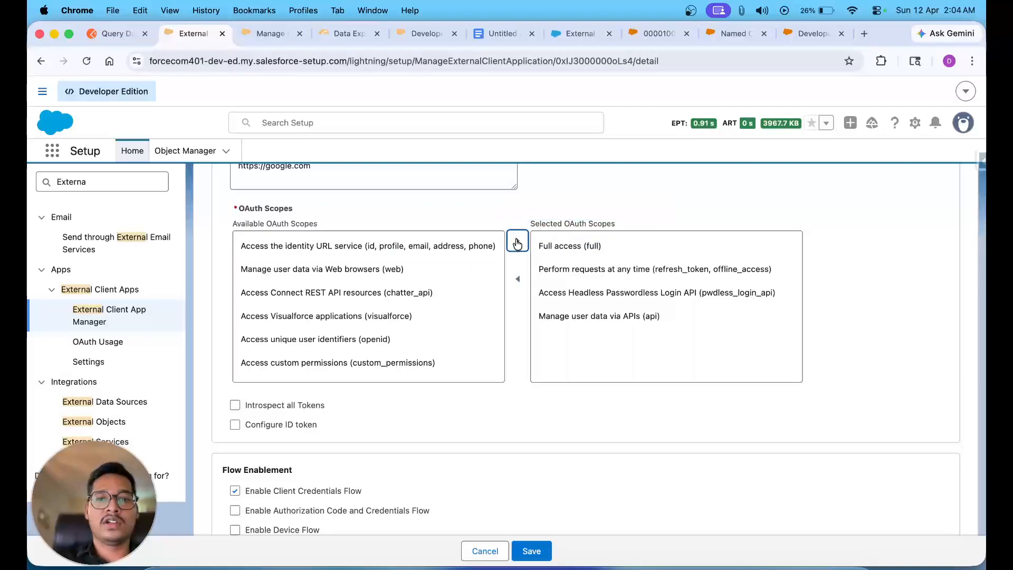
click(530, 550)
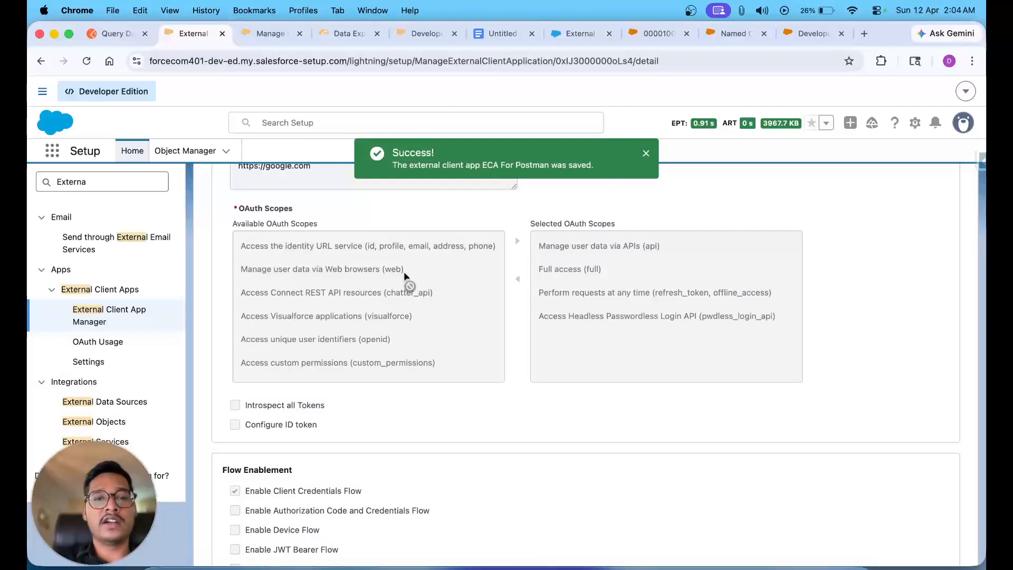
scroll(414, 371, down, 3)
scroll(413, 370, down, 5)
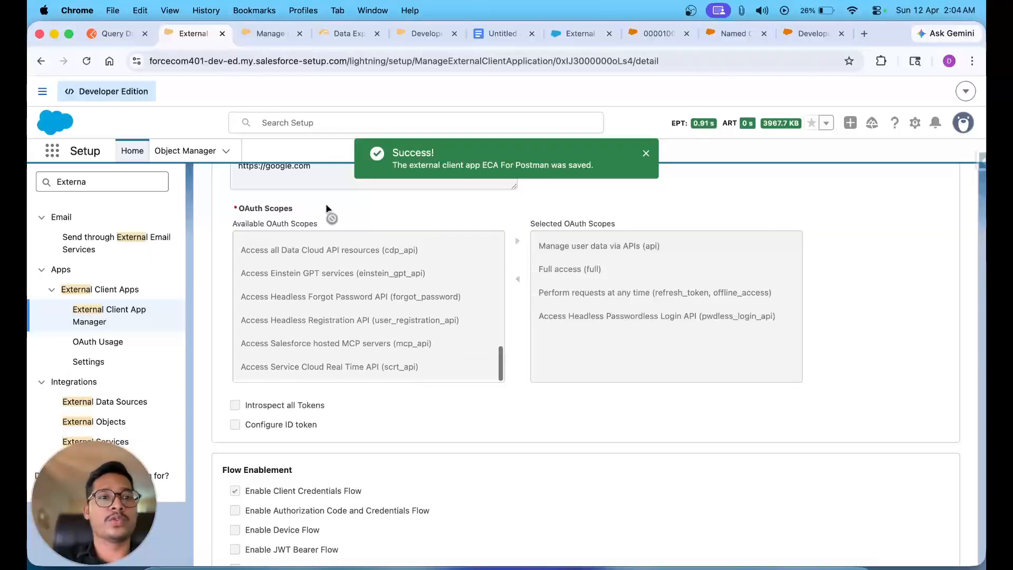
- Resend Get Access Token and select the new access_token, noting api now in its scope
click(112, 35)
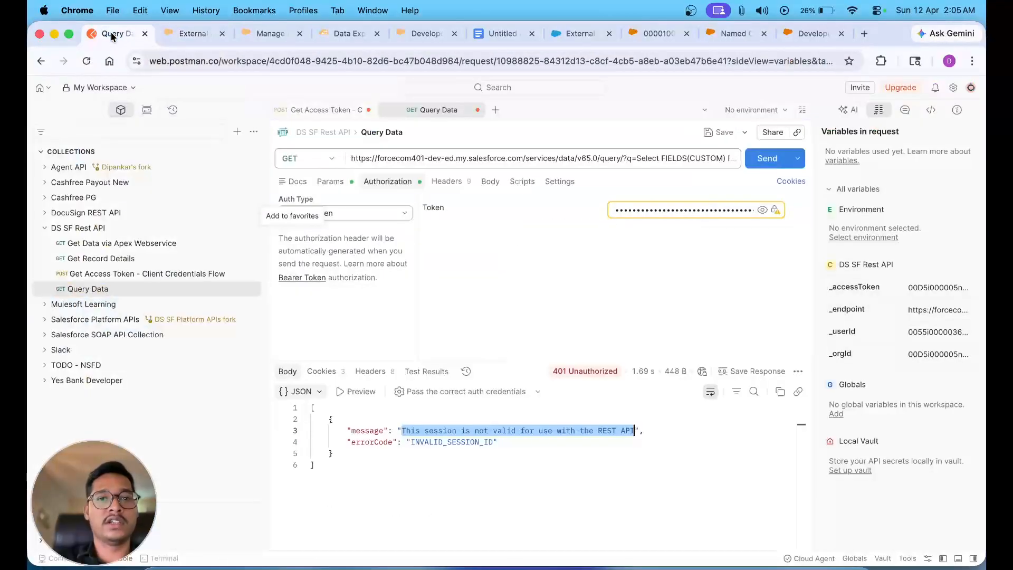
click(317, 110)
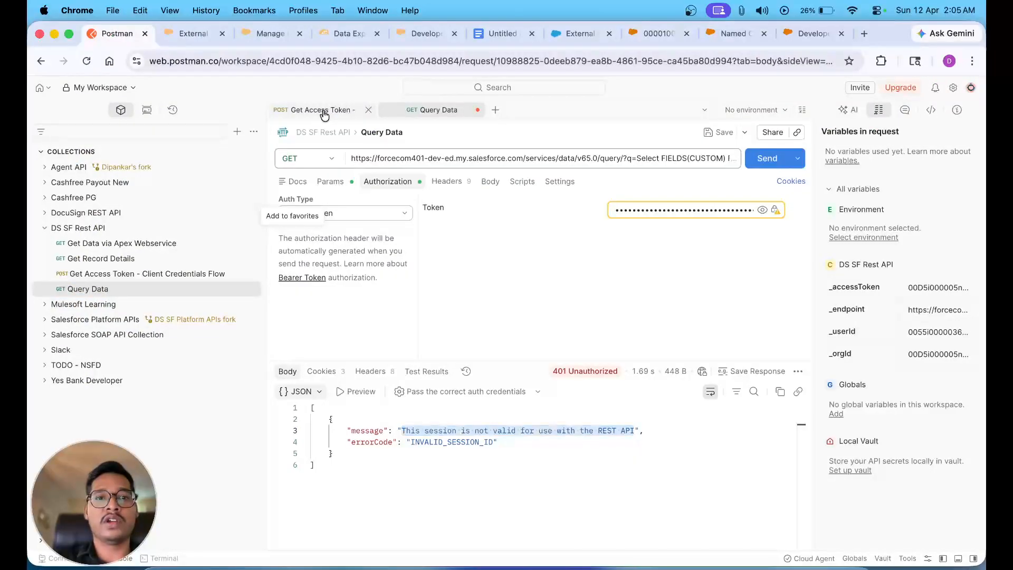
click(766, 159)
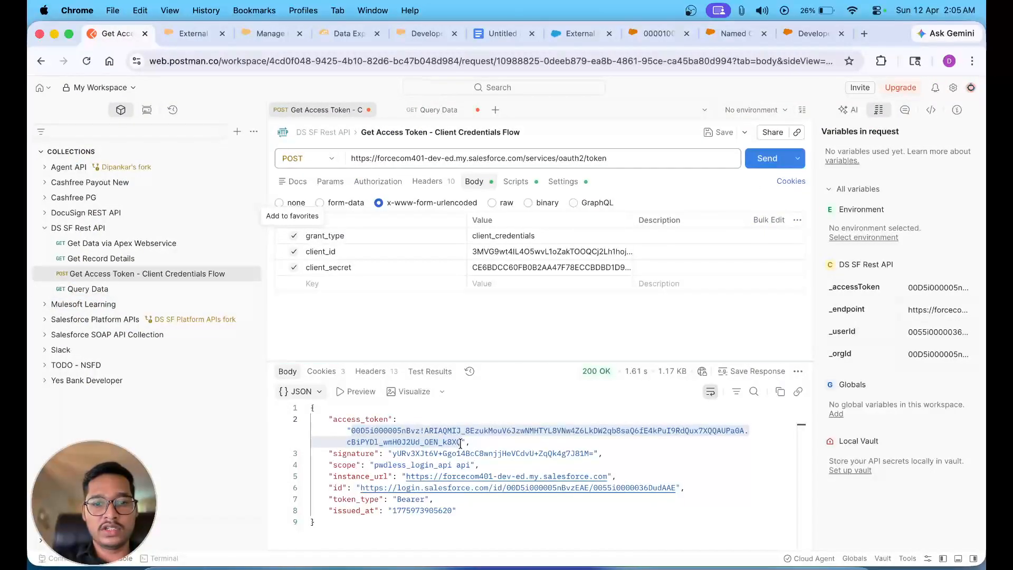
double_click(449, 442)
drag(460, 442, 351, 430)
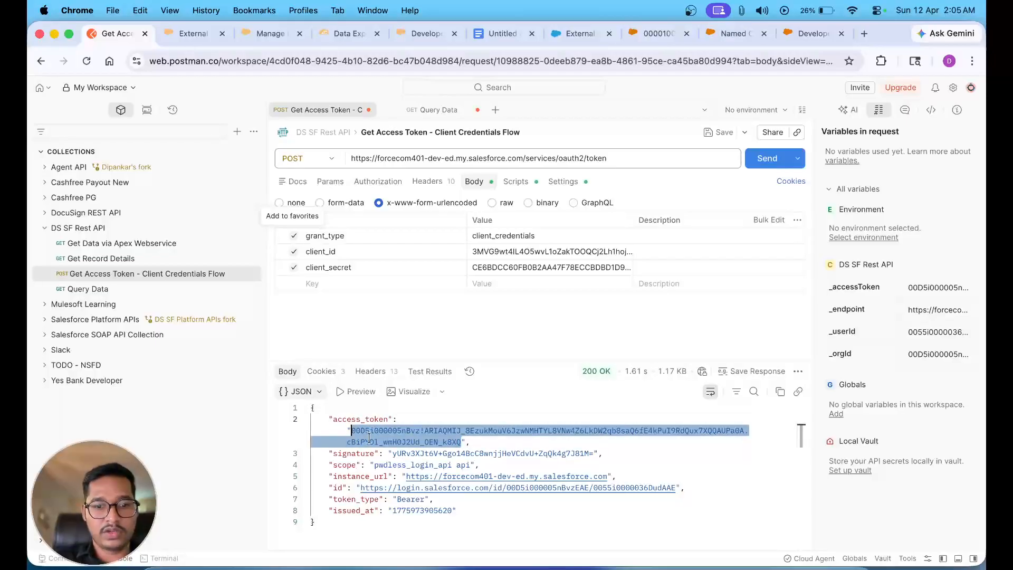
drag(479, 465, 438, 464)
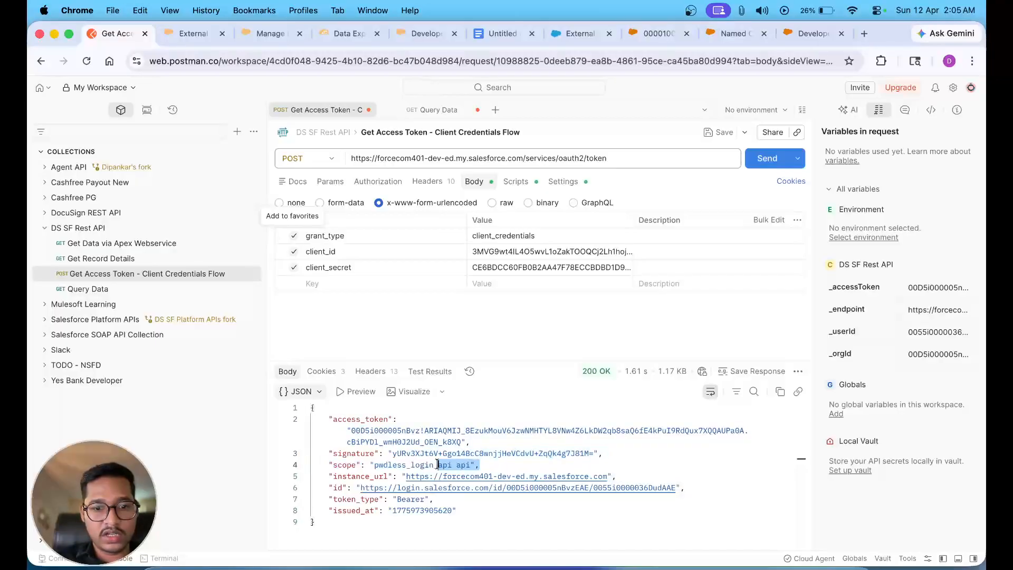
- Back in the Query Data request, select the old bearer token value
click(430, 110)
click(624, 209)
key(super+a)
- Paste the new access token as the bearer token and resend the Query Data request
key(BackSpace)
key(super+v)
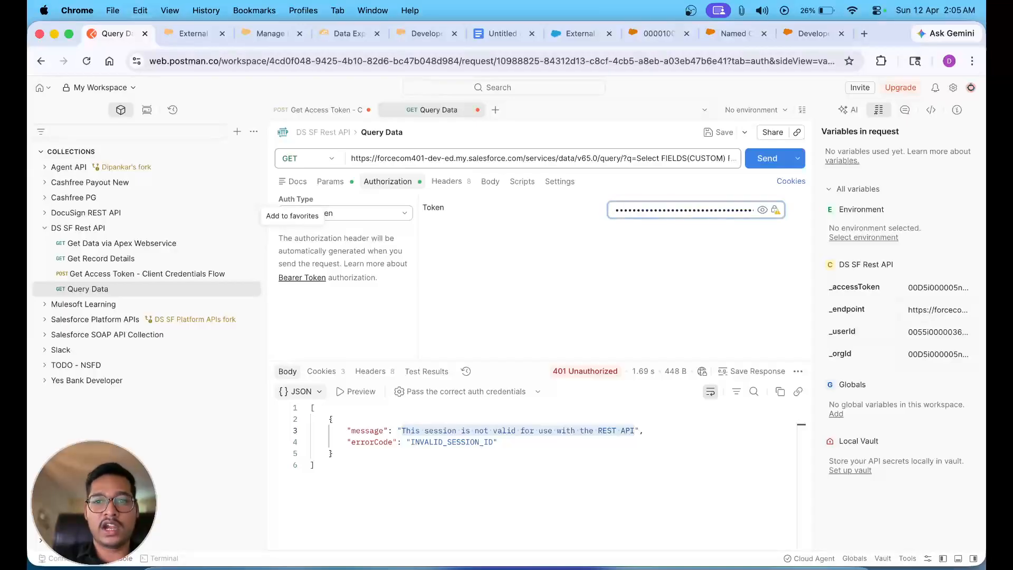
click(765, 166)
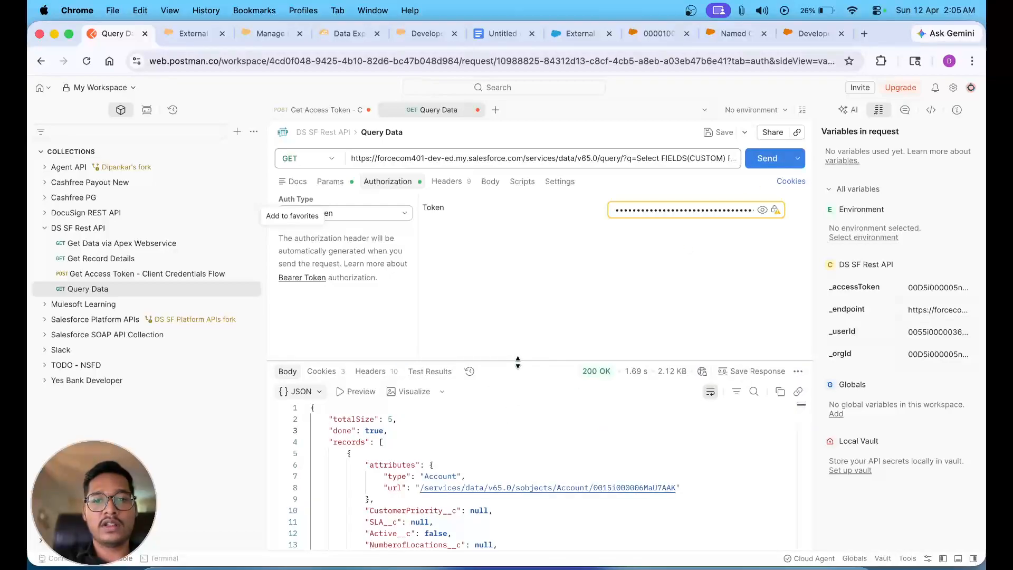
drag(518, 359, 524, 259)
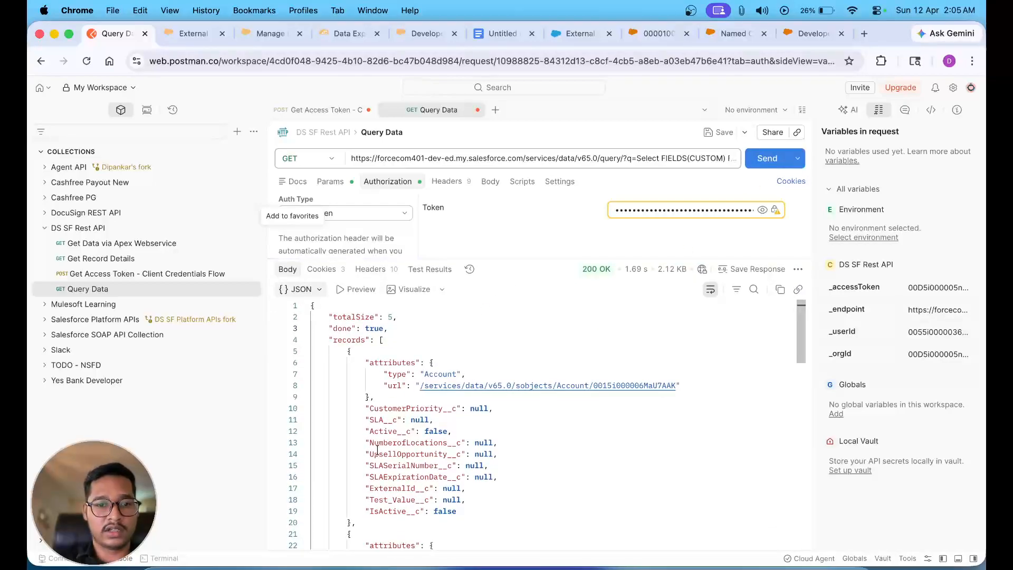
scroll(369, 441, down, 5)
scroll(370, 442, up, 5)
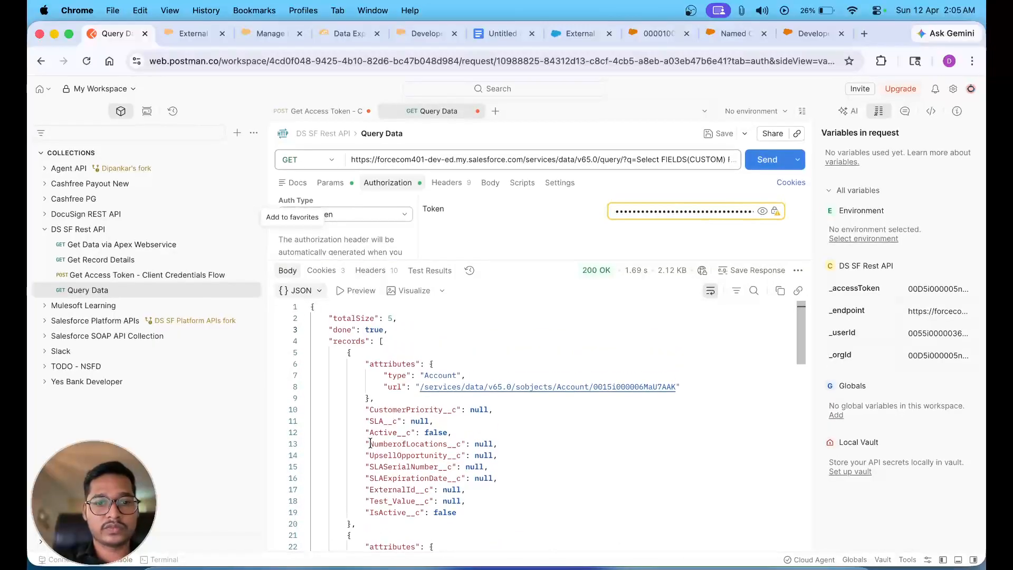
- Append 'Order by CreatedDate DESC' to the query, check the q parameter, and send it
click(621, 158)
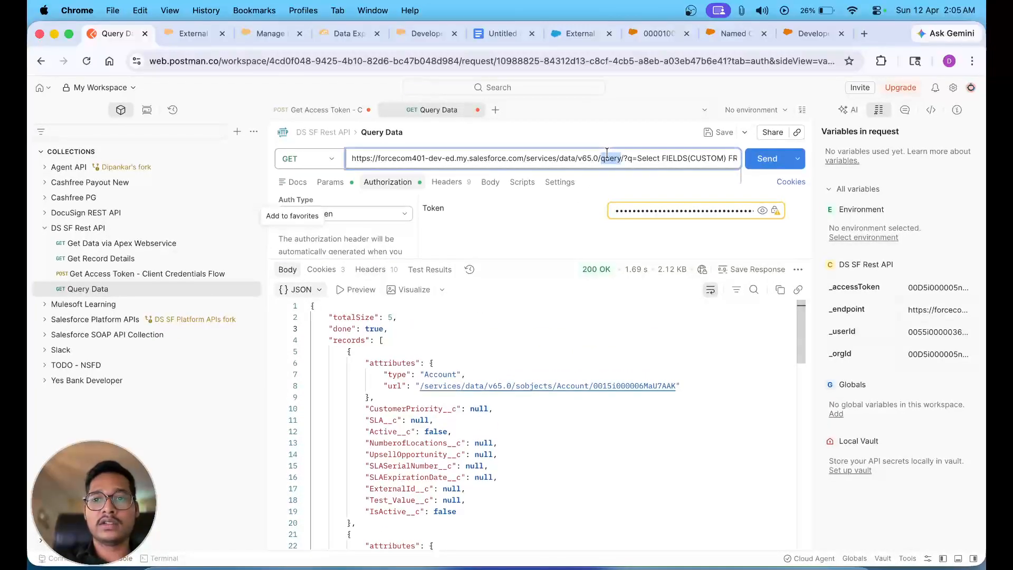
key(super+Right)
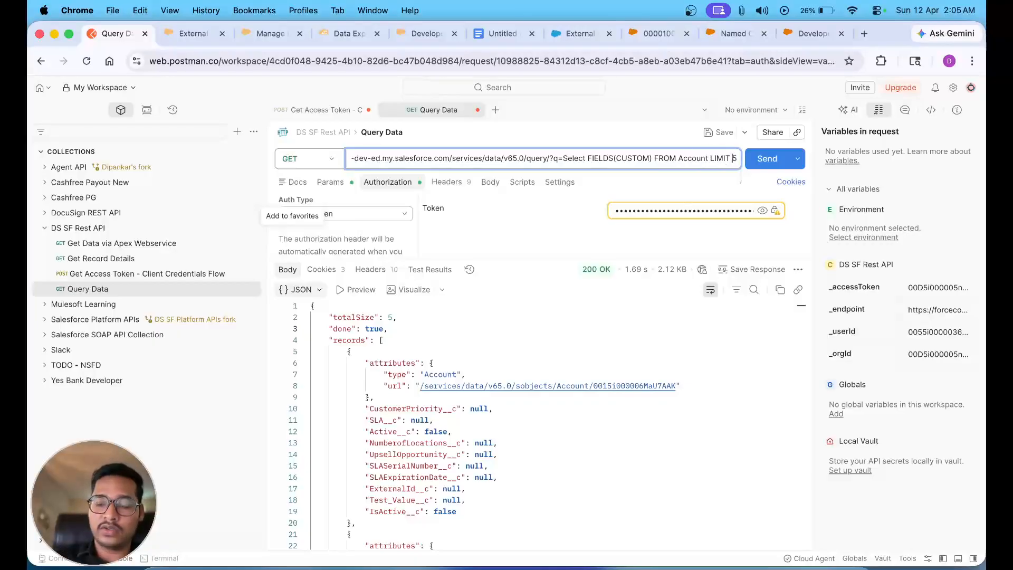
text(O )
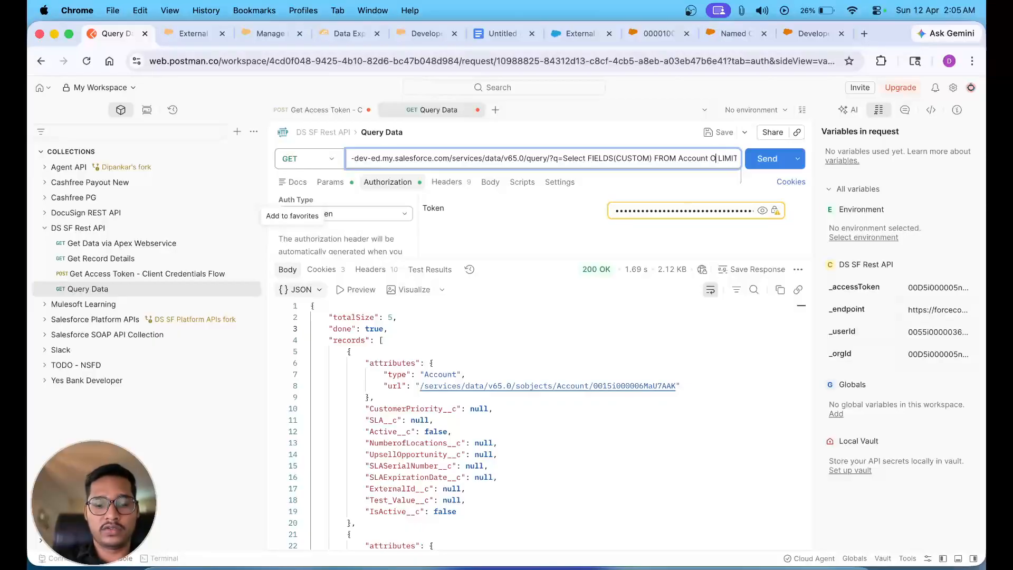
text(rder by Cre)
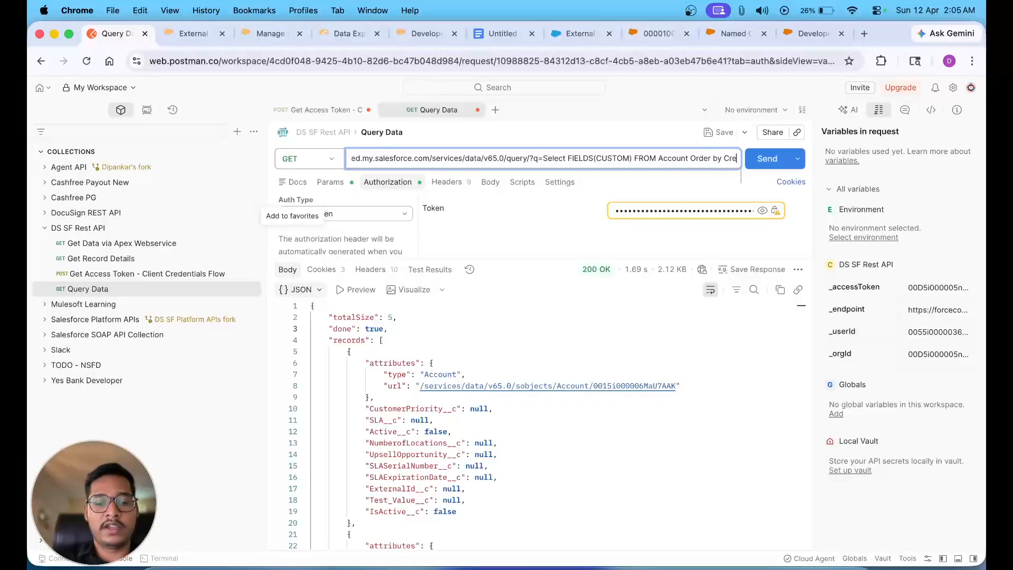
text(atedDate DESC)
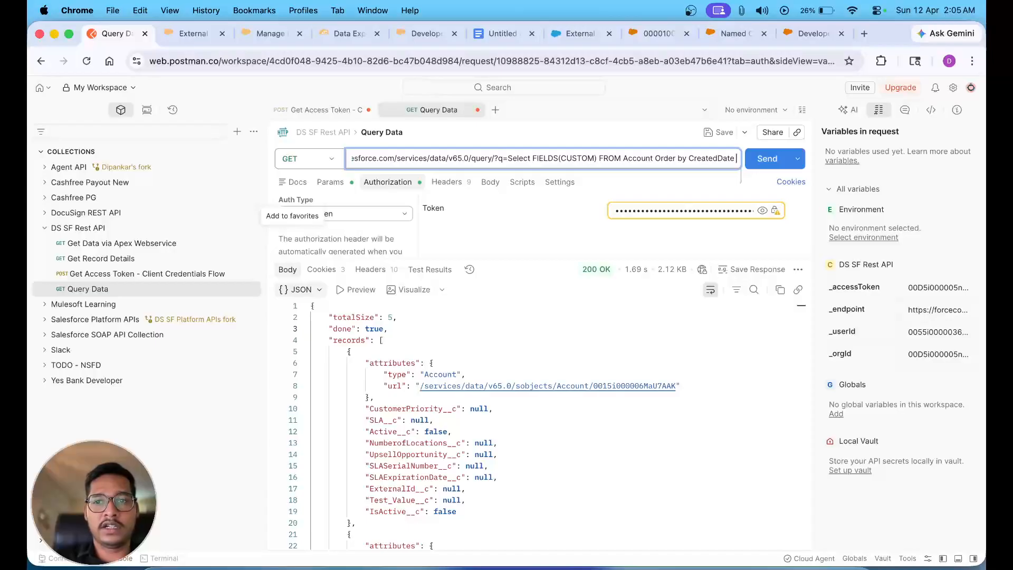
click(511, 220)
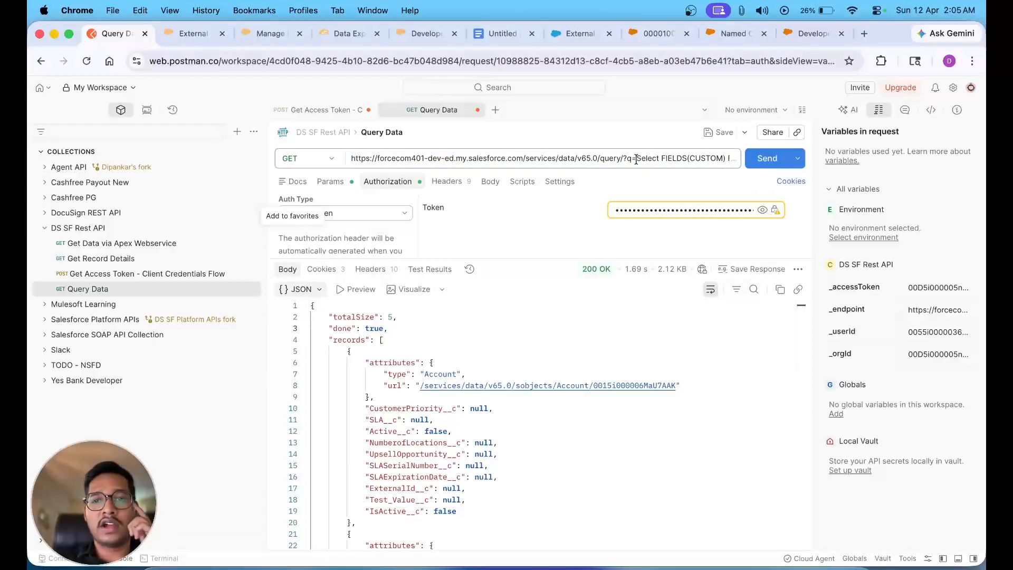
click(331, 182)
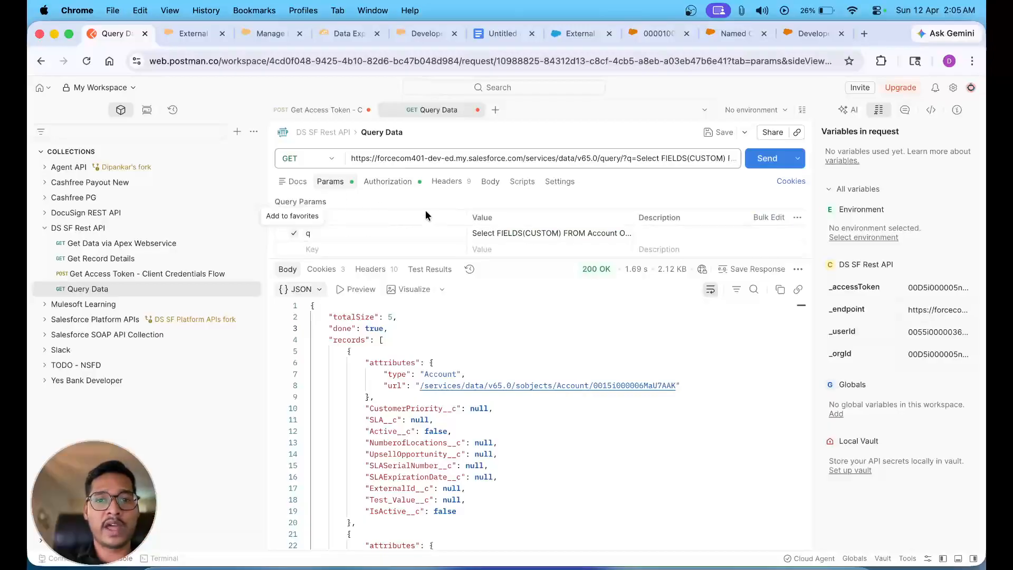
click(558, 242)
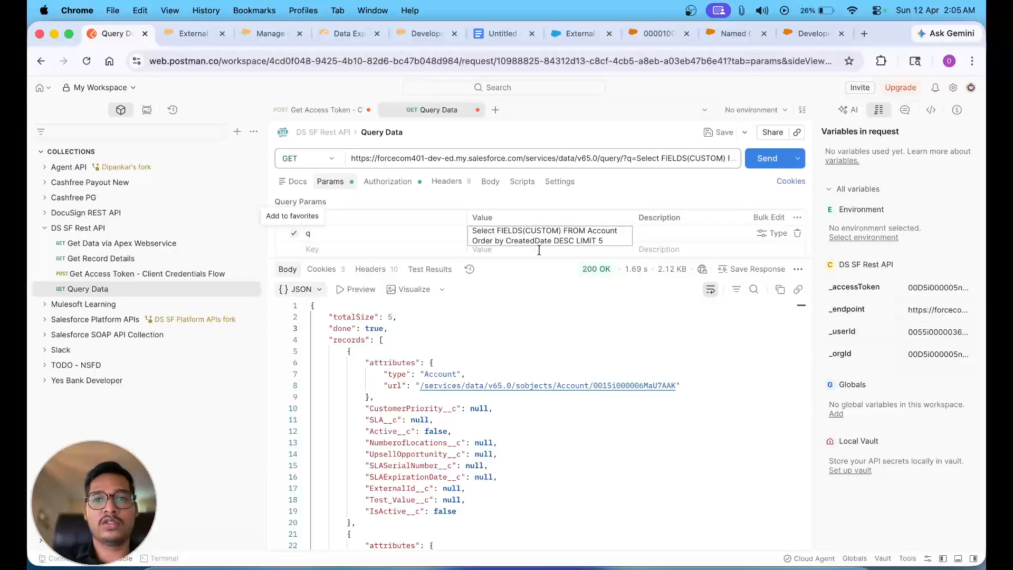
click(766, 159)
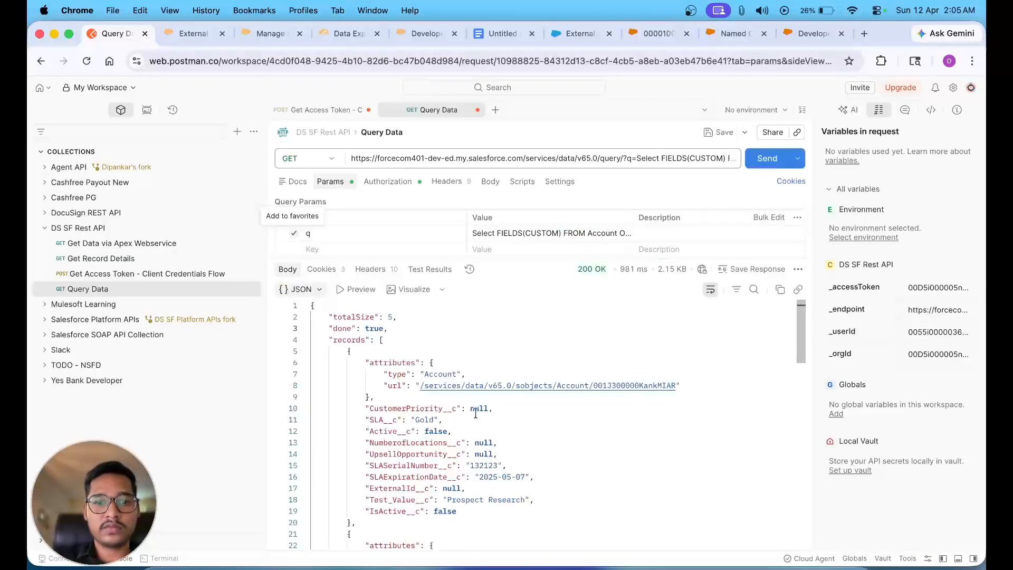
- Copy the first Account record's Id from its resource URL in the response
scroll(475, 413, down, 1)
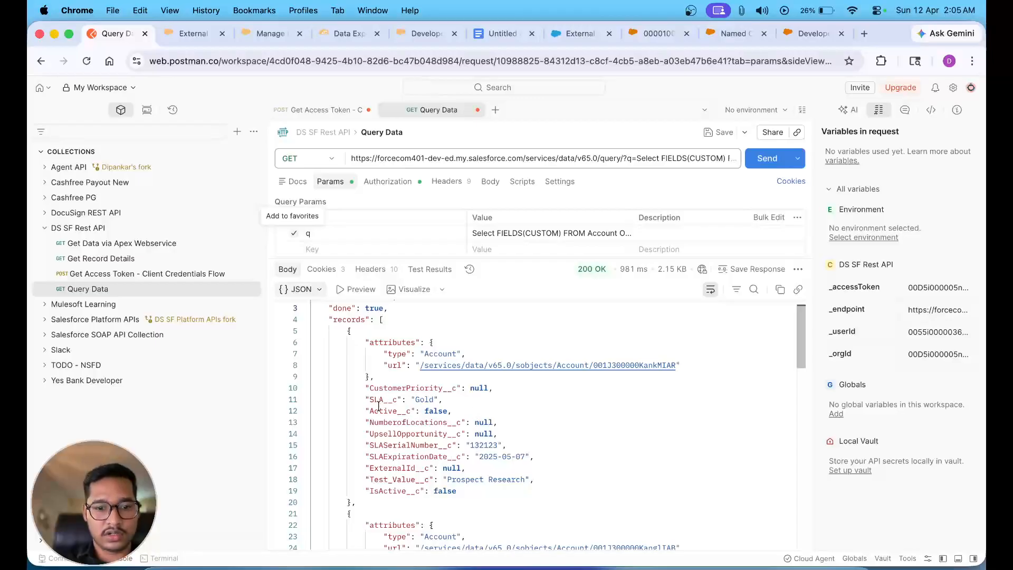
scroll(379, 410, up, 2)
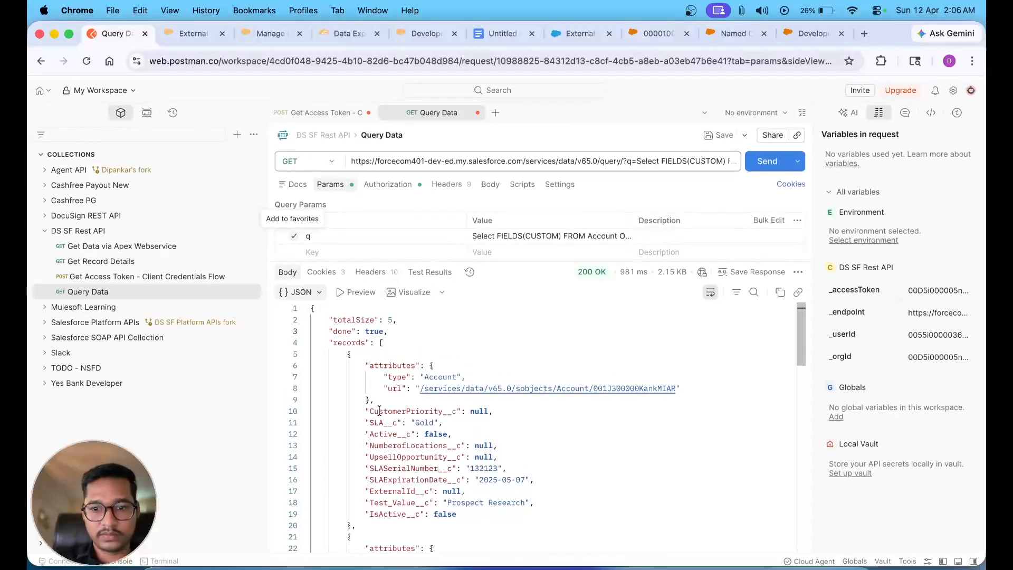
scroll(379, 410, down, 3)
scroll(379, 410, up, 3)
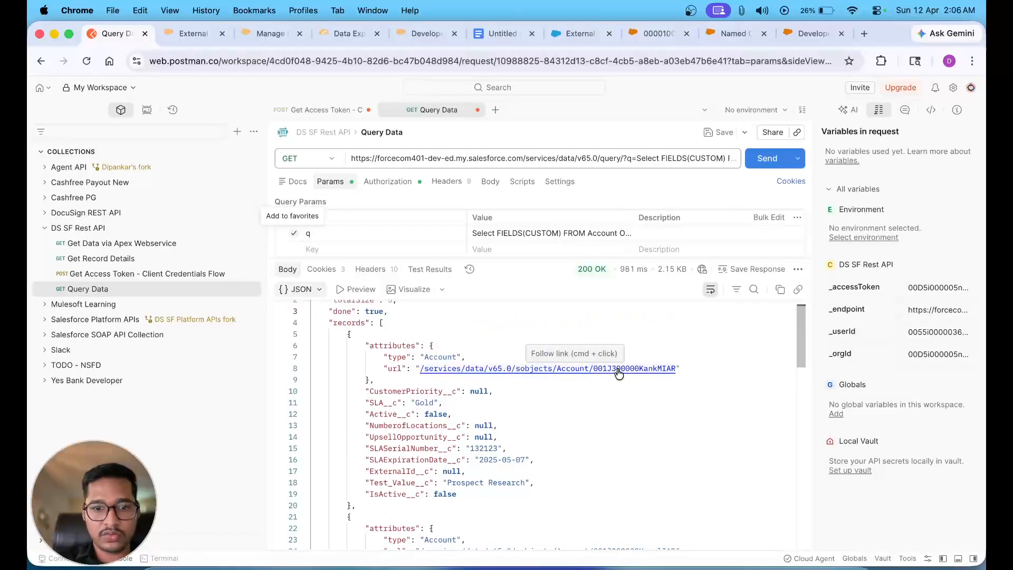
double_click(647, 367)
drag(646, 368, 592, 368)
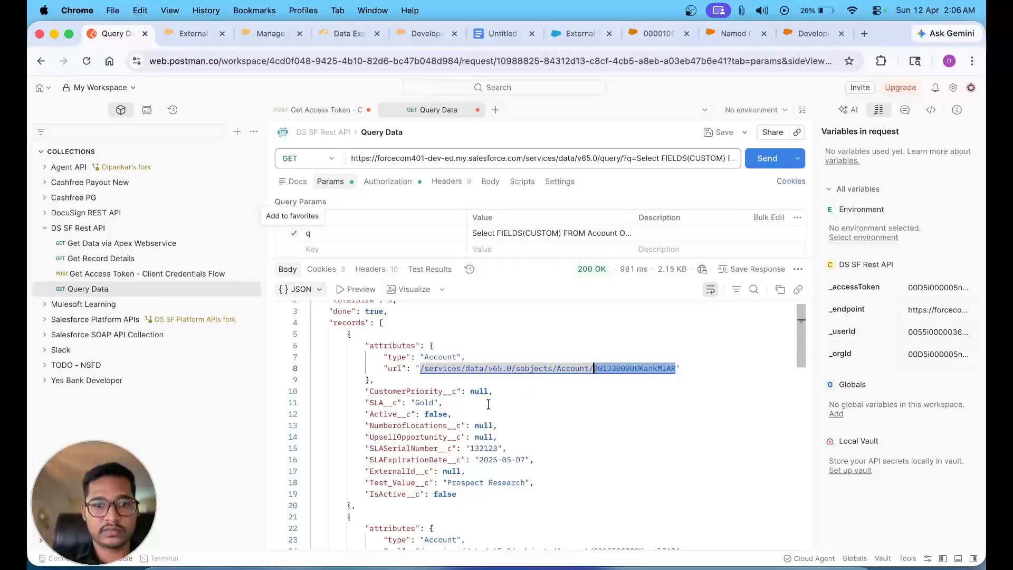
key(super+l)
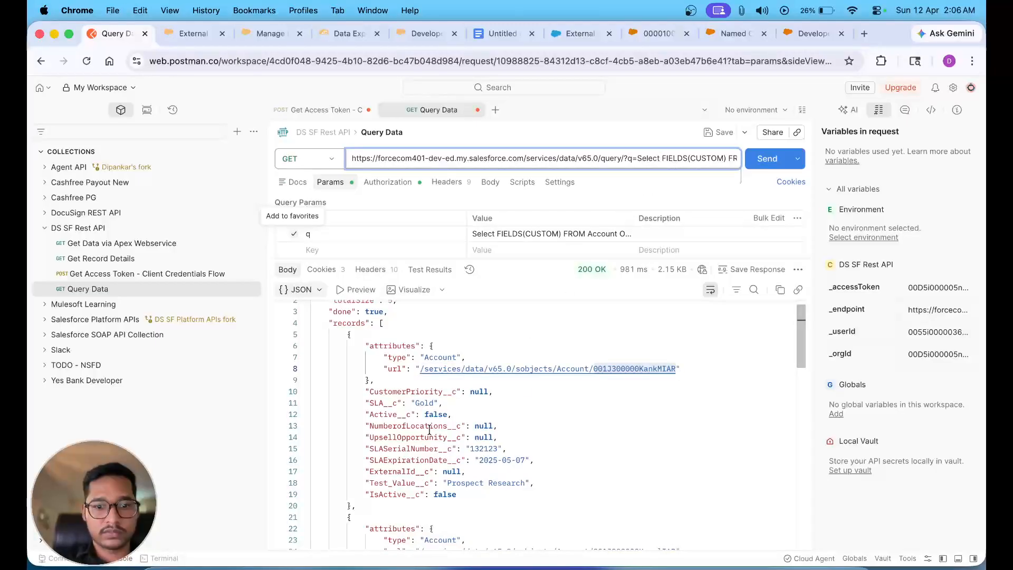
- Highlight that record's ExternalId__c field in the JSON response
scroll(429, 429, down, 2)
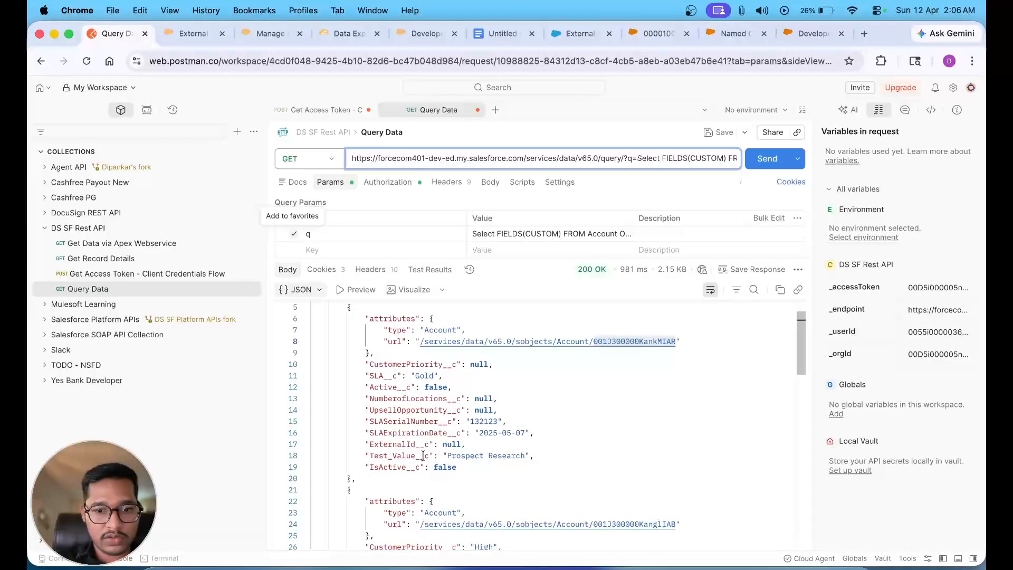
double_click(397, 444)
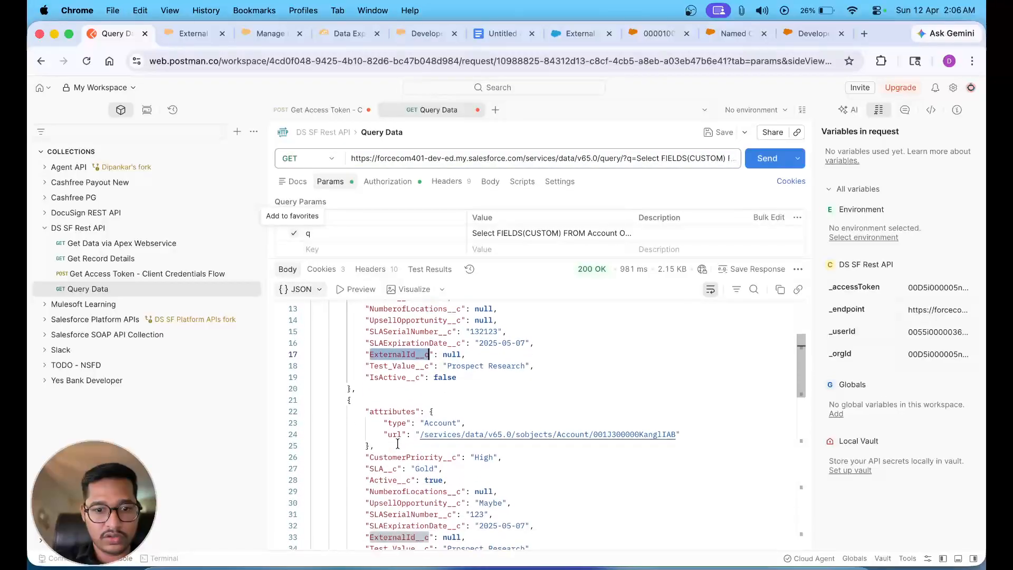
scroll(398, 444, down, 20)
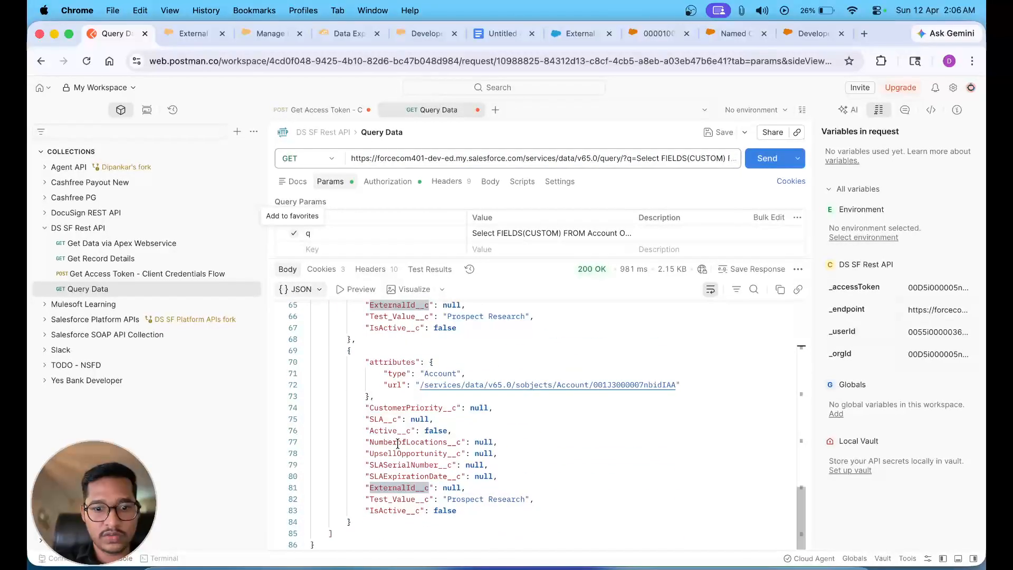
scroll(398, 443, up, 20)
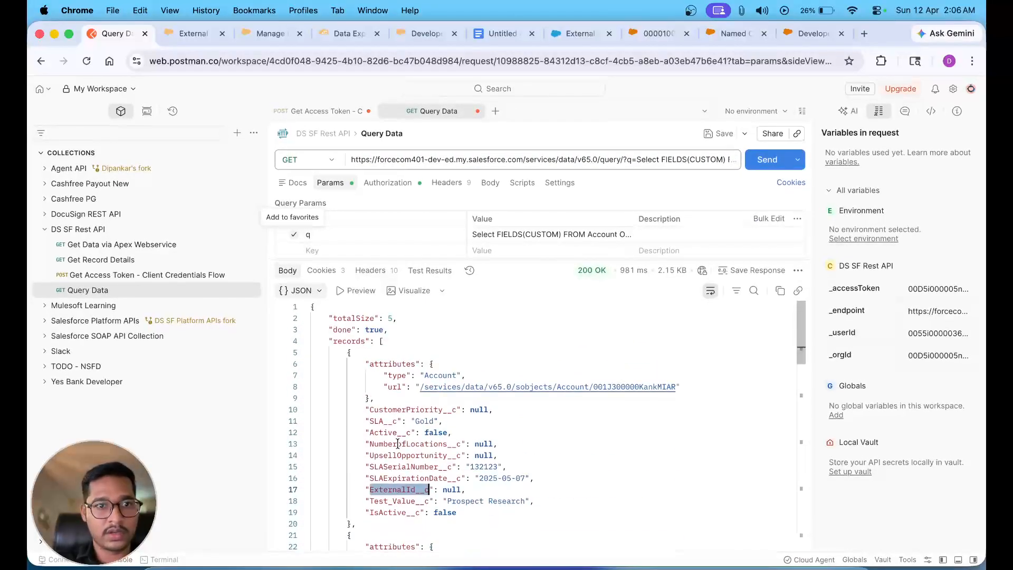
click(188, 33)
- Close the Data Export browser tab
click(264, 33)
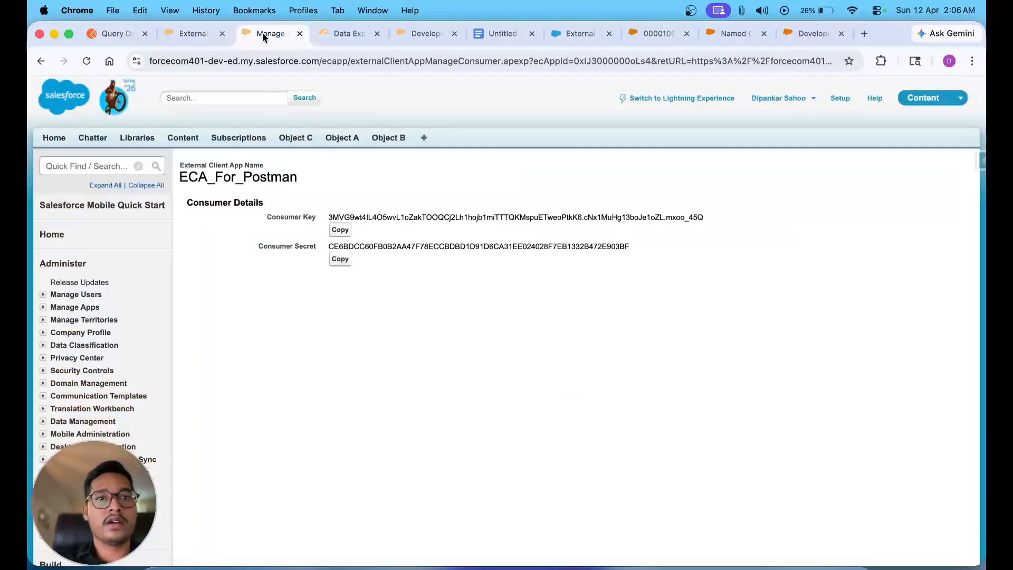
click(346, 36)
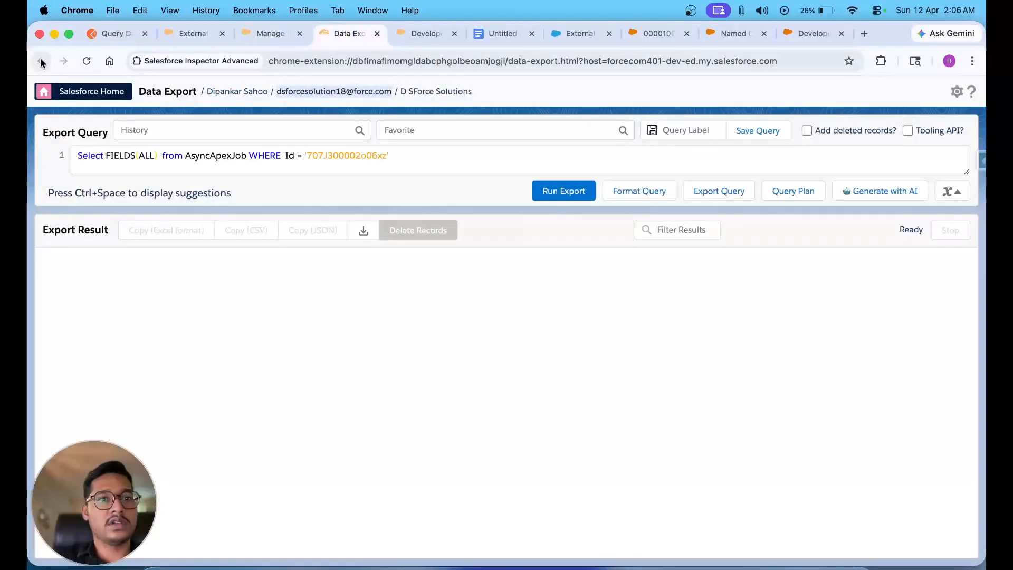
click(377, 35)
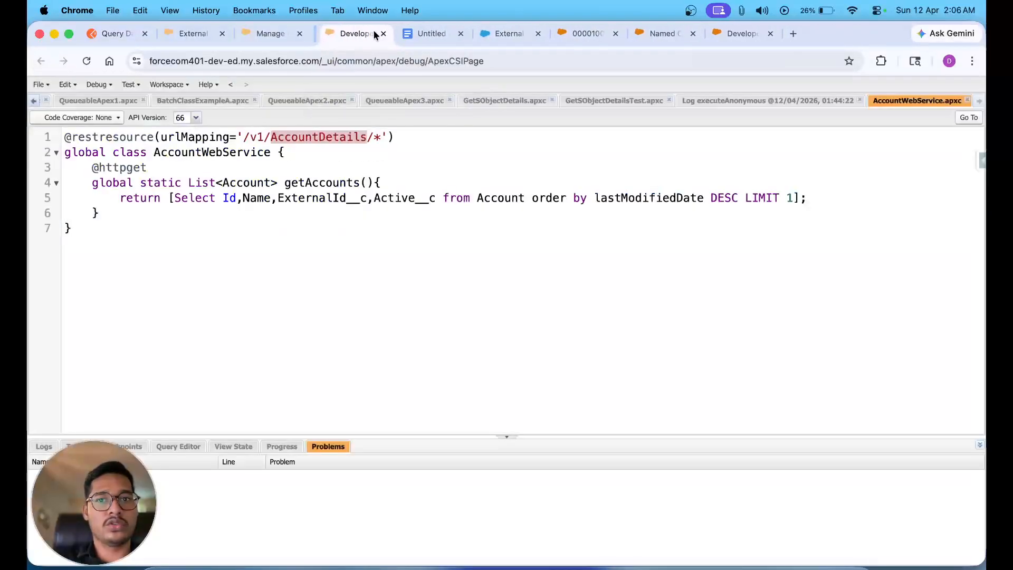
- Search the App Launcher for 'SAl' and open the Sales app in a new tab
click(193, 33)
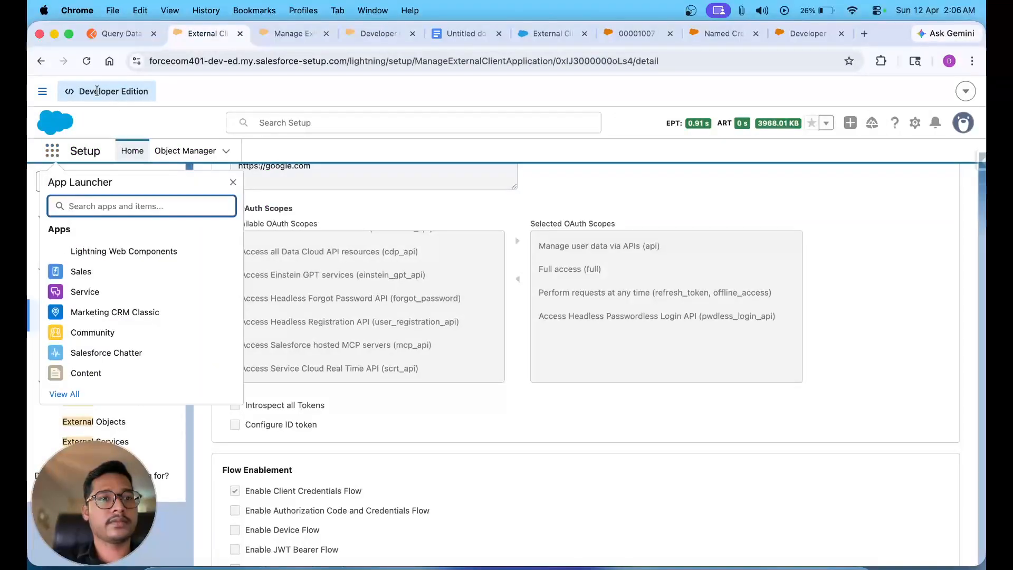
text(SAl)
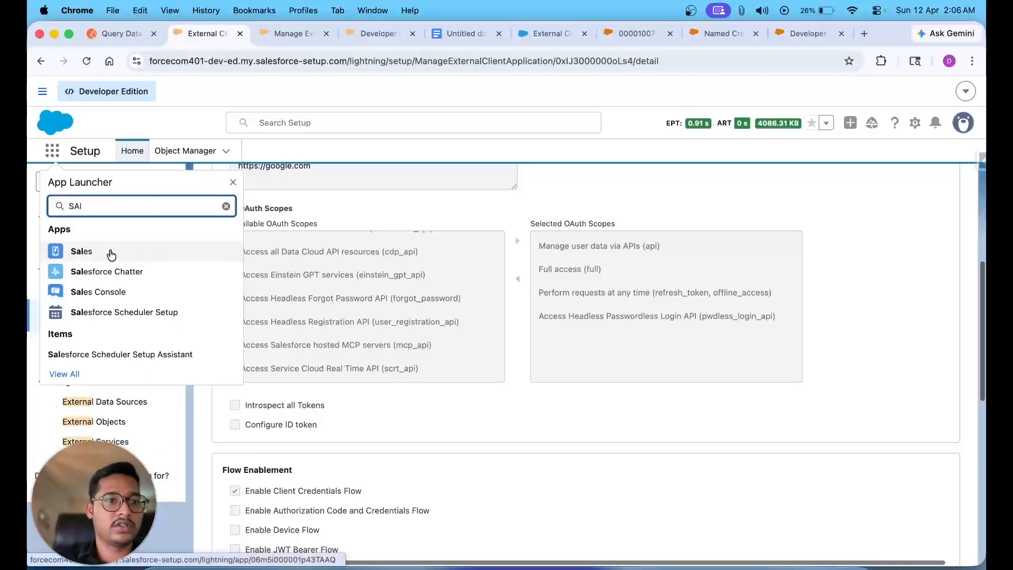
right_click(110, 254)
key(Escape)
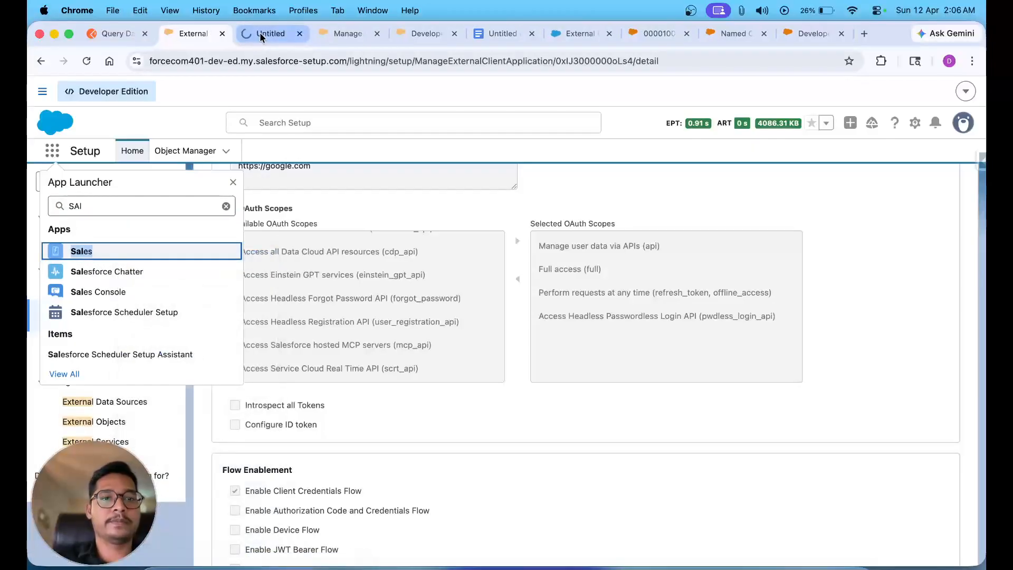
click(259, 33)
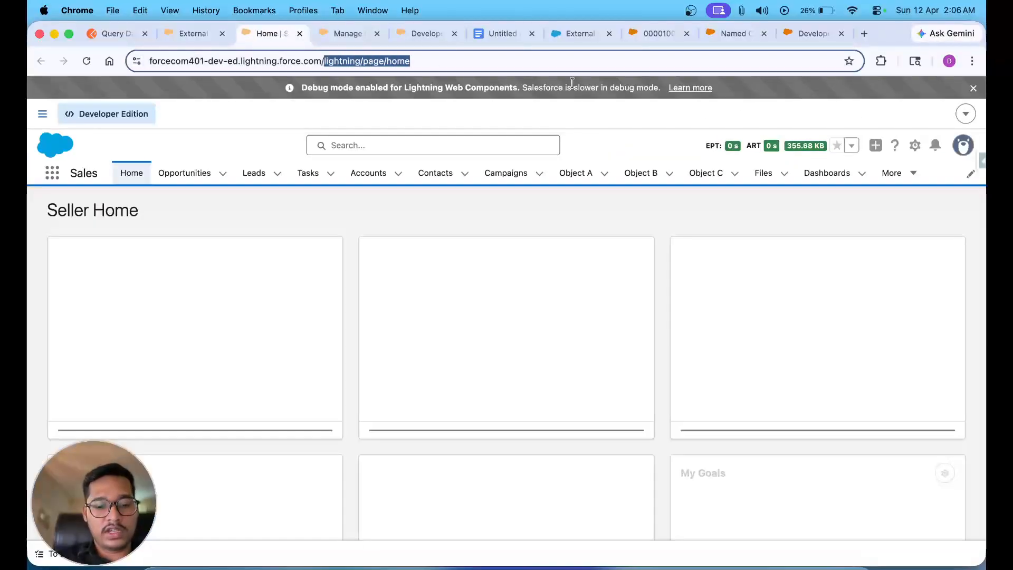
- Open the Test 2 account by its Id, set ExternalId to jkkhasd8776234, tick IsActive, and save
text(001J300000KankMIAR)
key(Return)
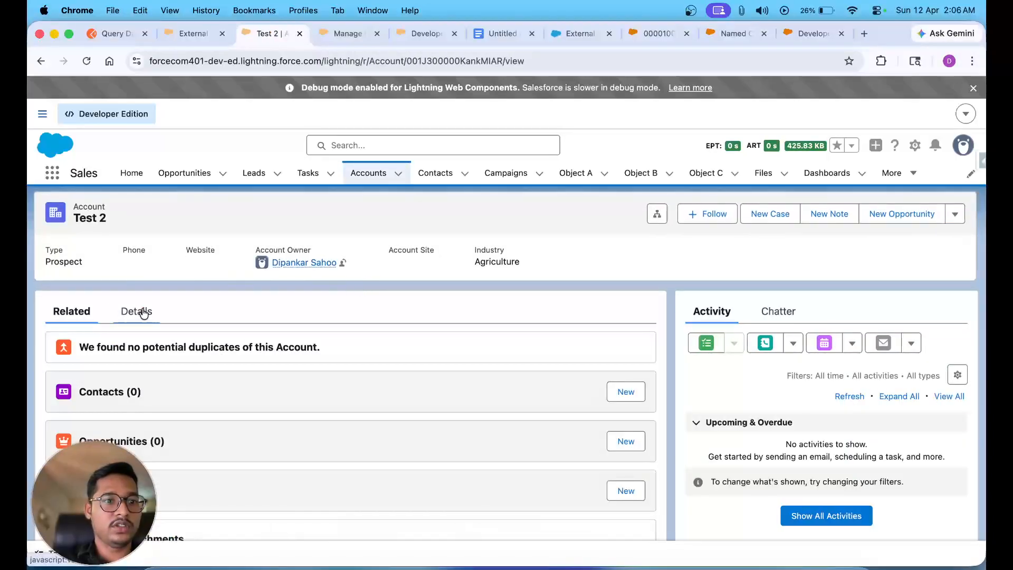
click(138, 311)
scroll(142, 312, down, 3)
scroll(142, 307, down, 2)
click(334, 329)
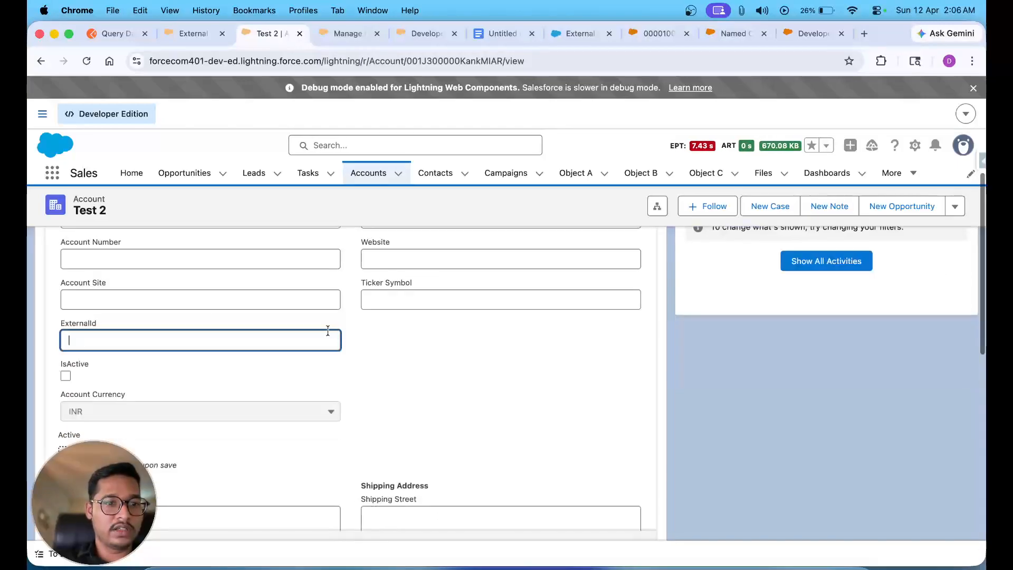
text(jkkhasd8776234)
click(66, 374)
click(388, 526)
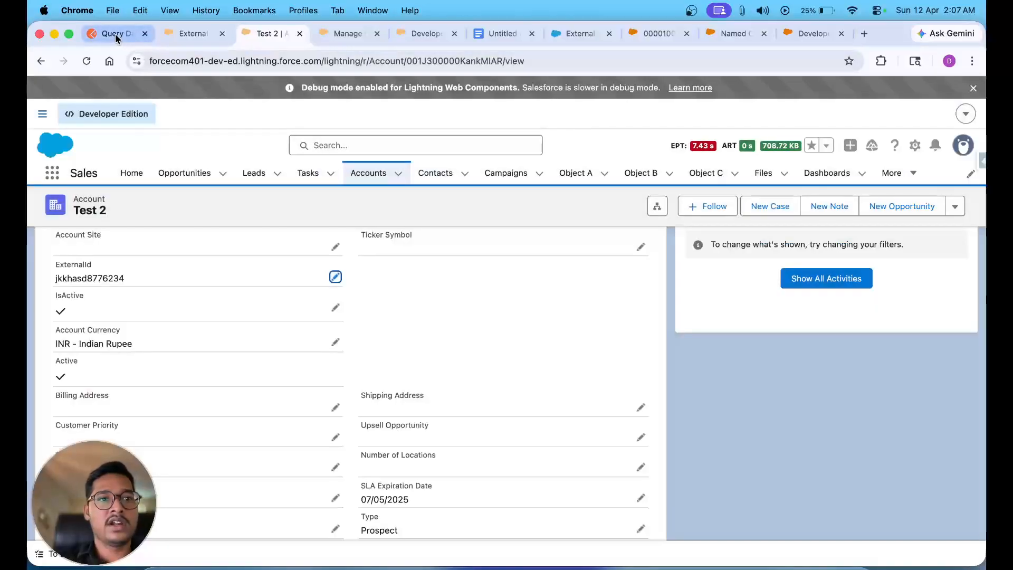
click(115, 33)
- Resend the Account query and confirm ExternalId__c 'jkkhasd8776234' and IsActive__c true on the newest record
click(769, 161)
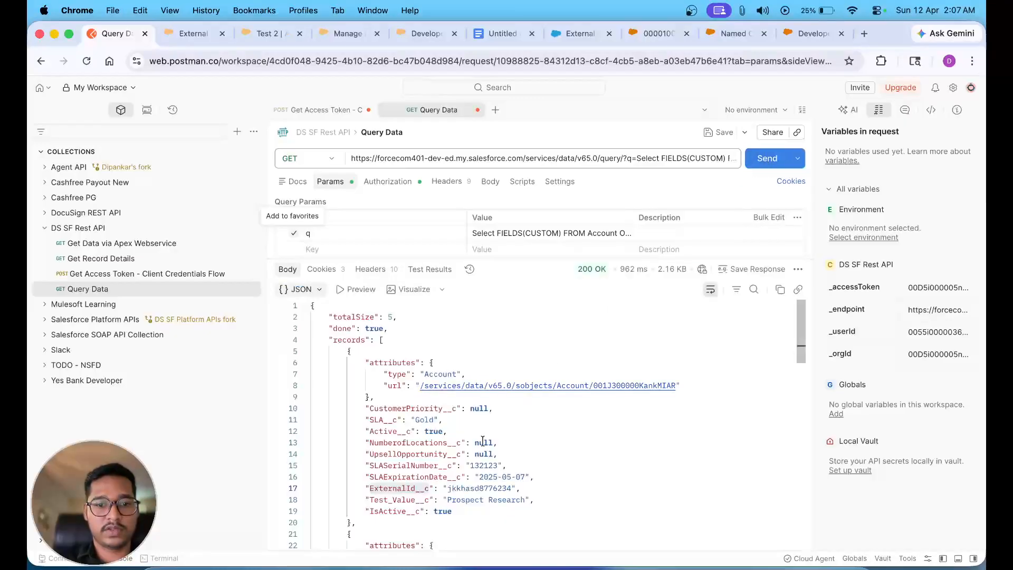
double_click(465, 487)
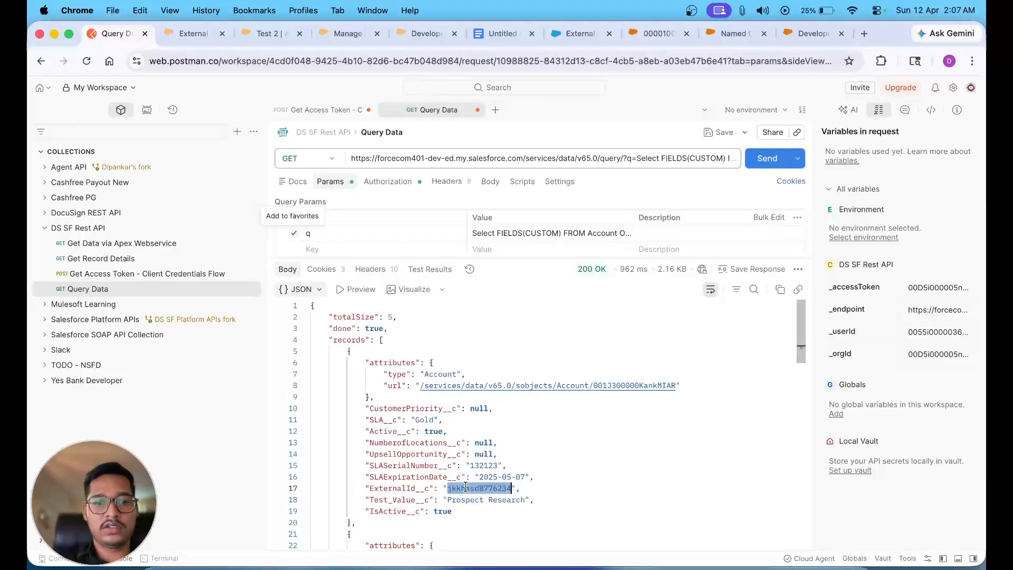
double_click(438, 511)
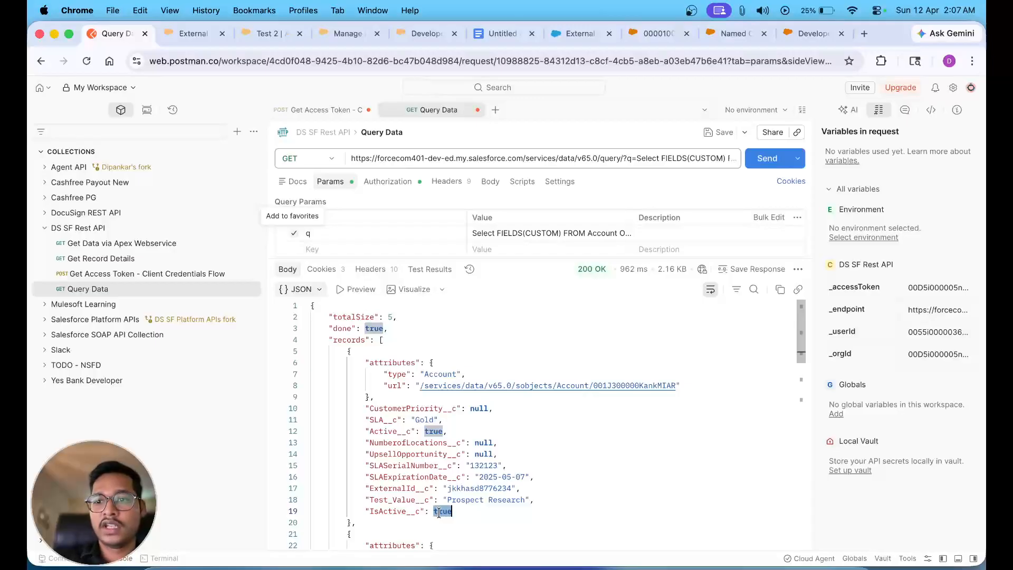
click(560, 451)
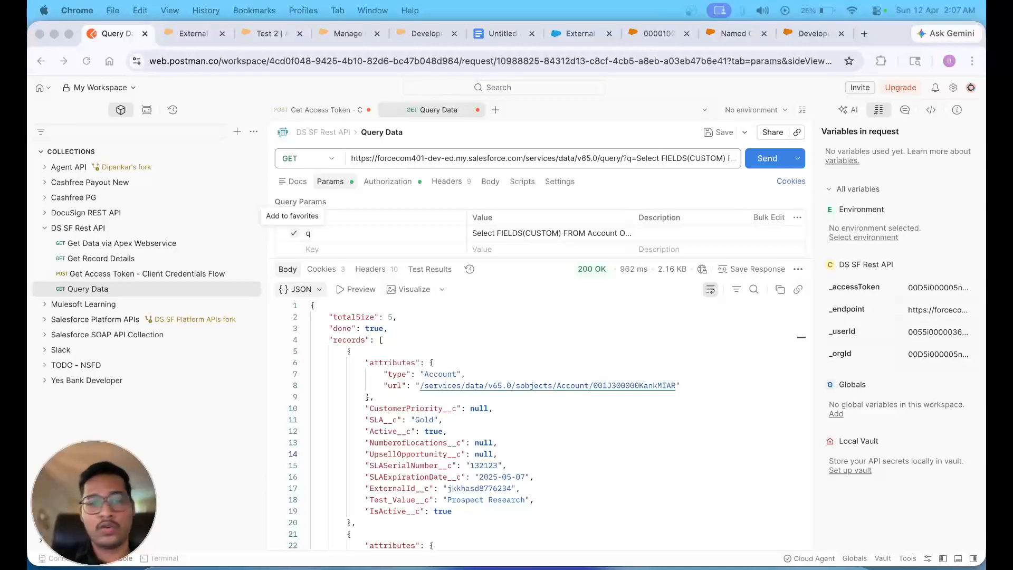
scroll(574, 449, down, 15)
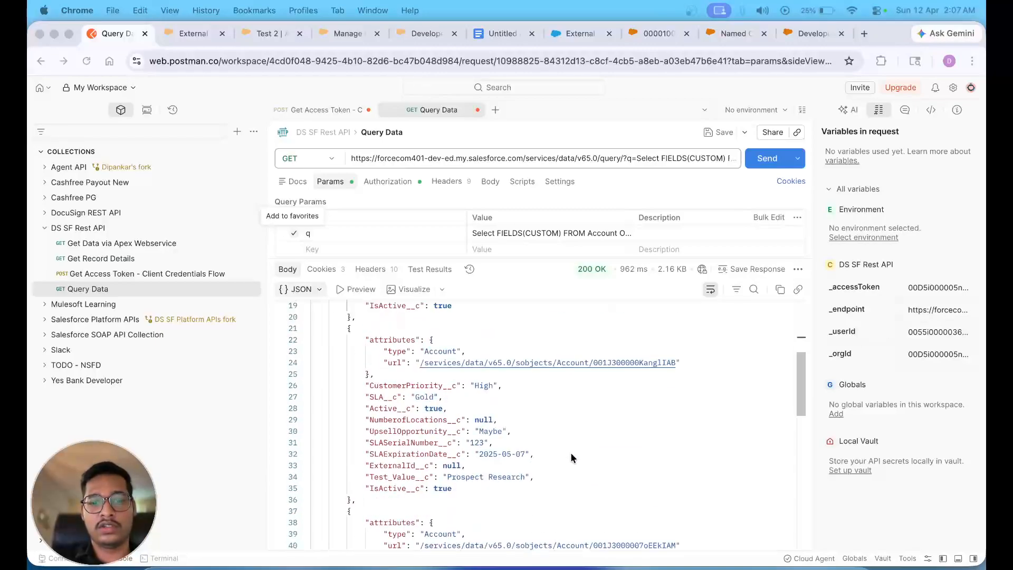